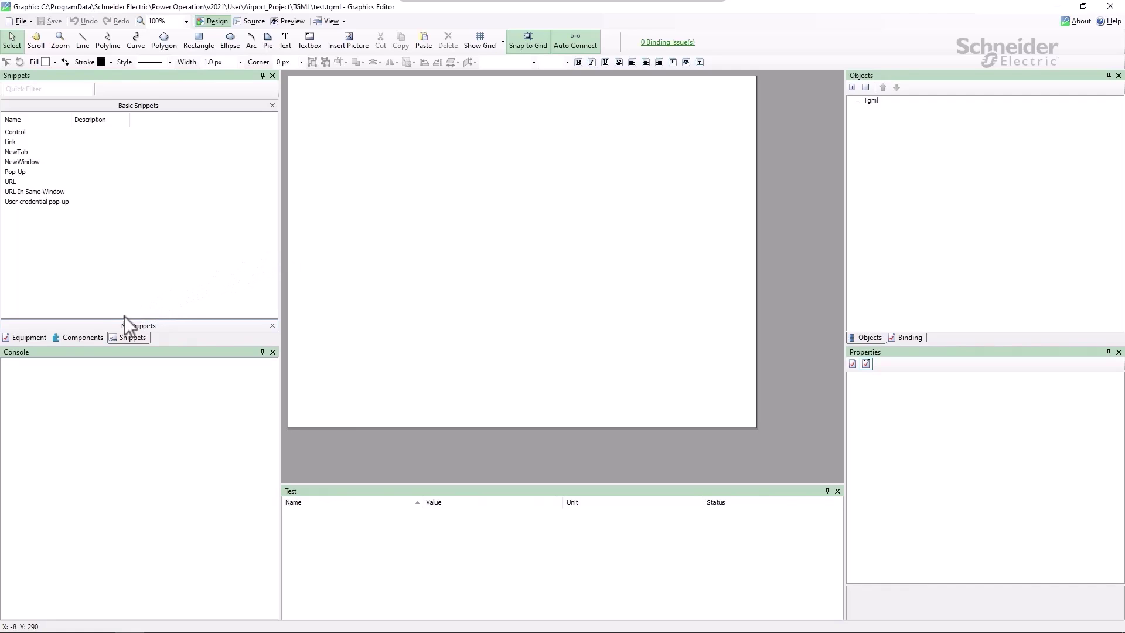
Drag a Button from Basic Controls to the canvas's top right, creating Button_1 at Left 600, Top 100.
left_click(78, 335)
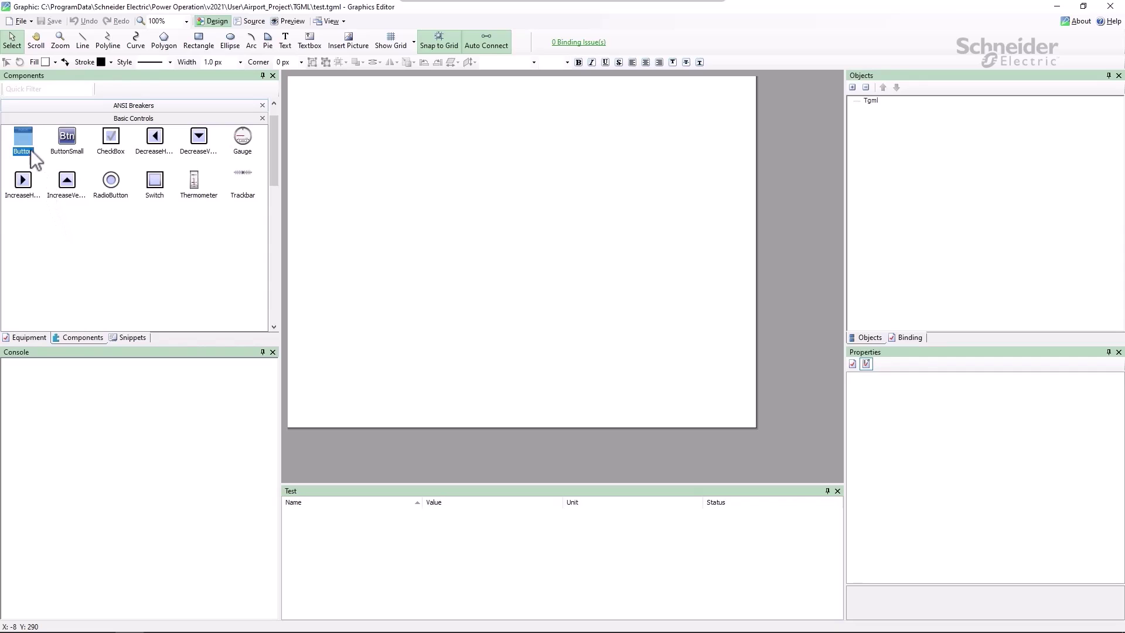
left_click_drag(26, 138, 638, 140)
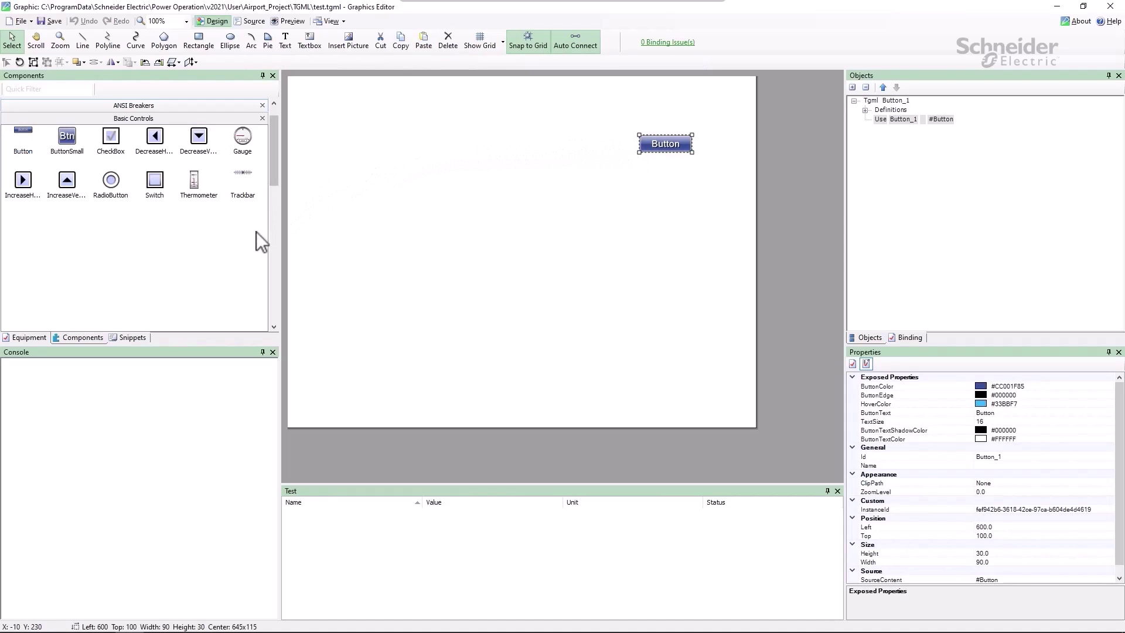
Drop the Pop-Up snippet from Basic Snippets onto Button_1.
left_click(129, 336)
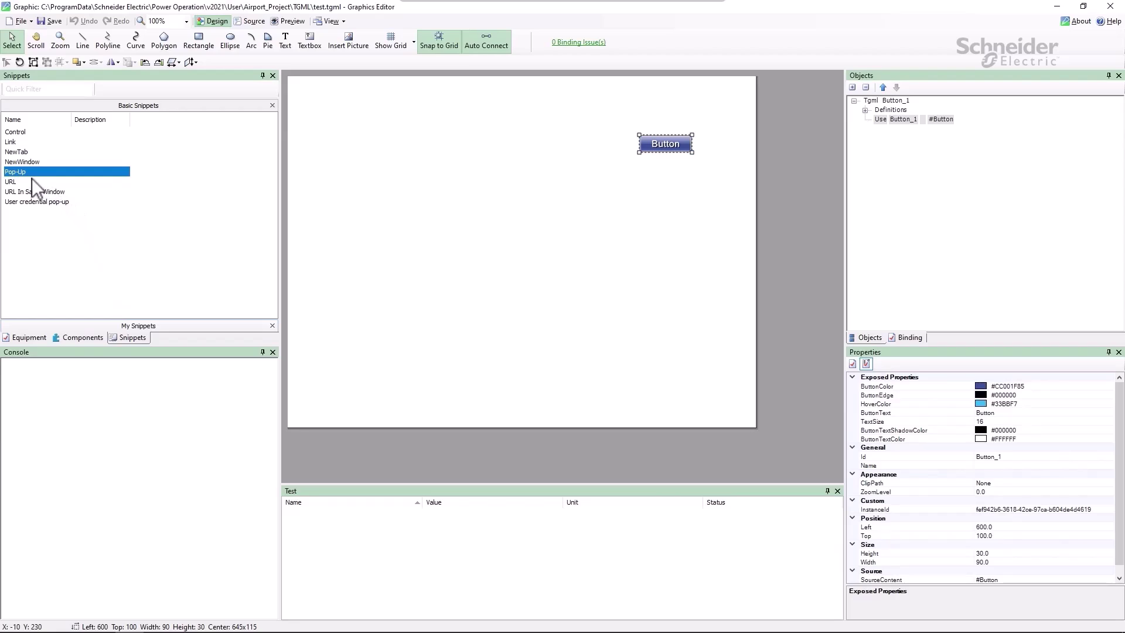
left_click_drag(26, 172, 661, 147)
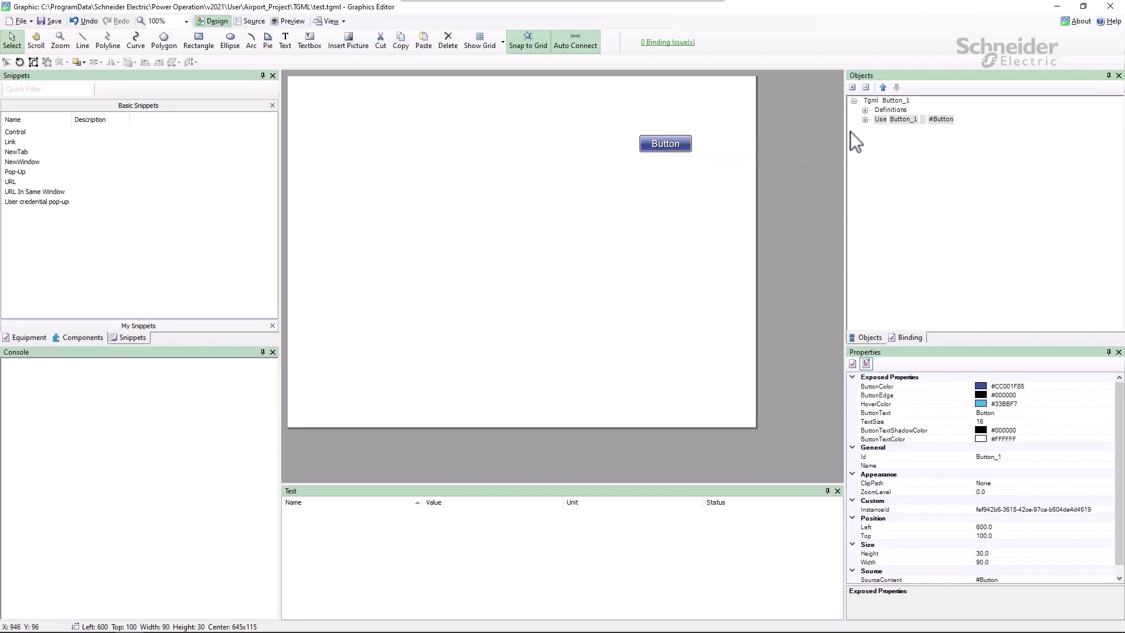
Change the Link under Use Button_1 to !Breaker_Popup.
left_click(867, 120)
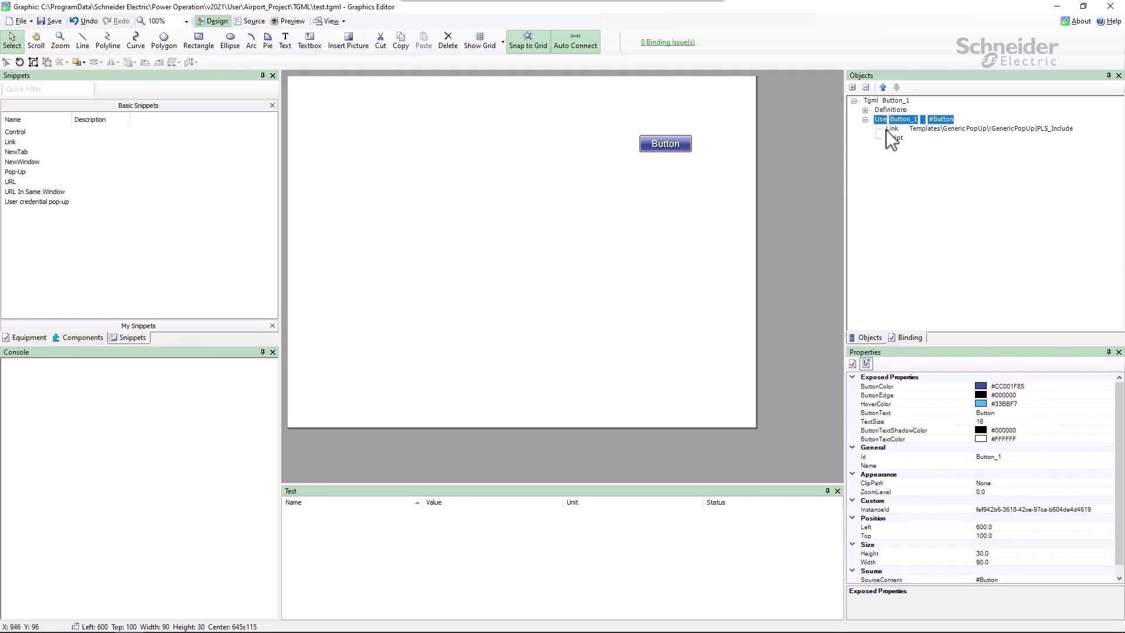
double_click(889, 130)
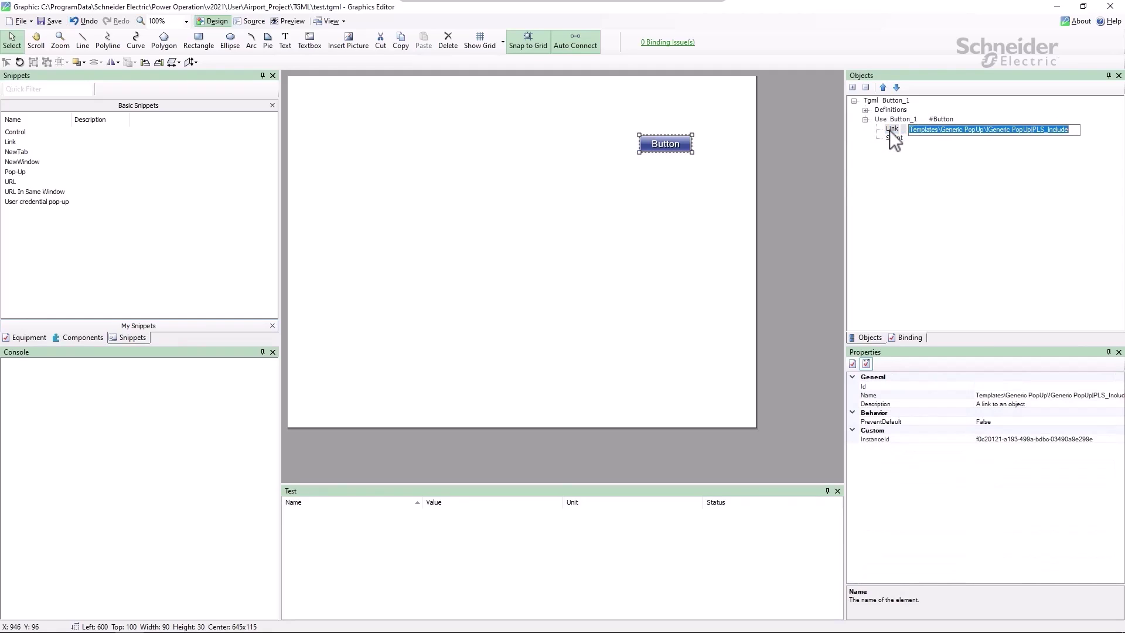
key("BackSpace")
type("!Breaker")
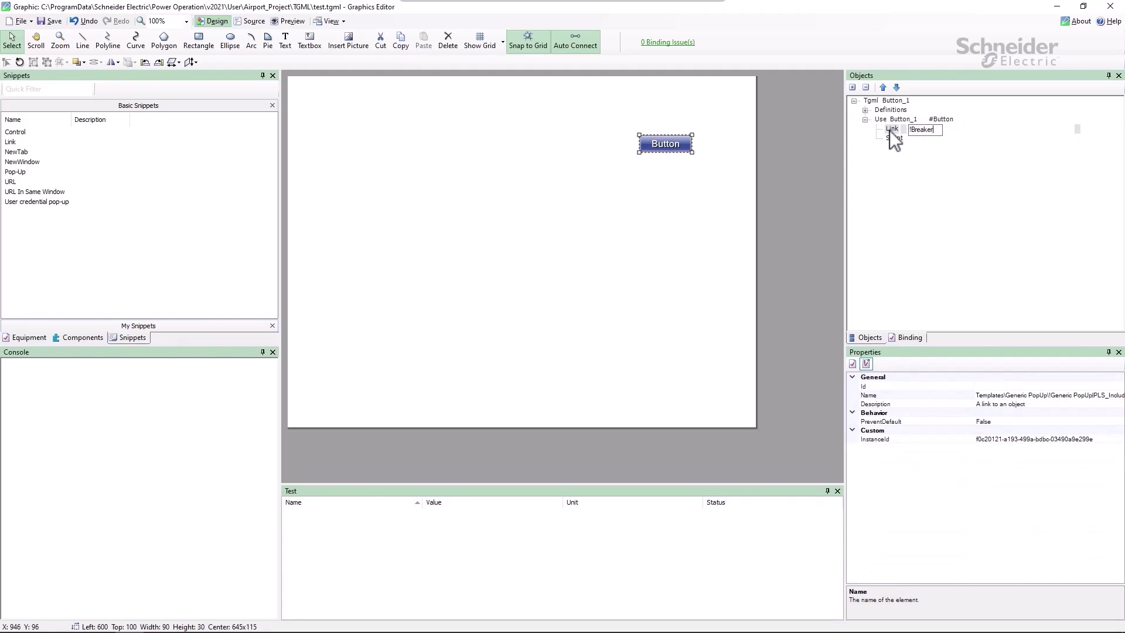
type("_Popup")
key("Return")
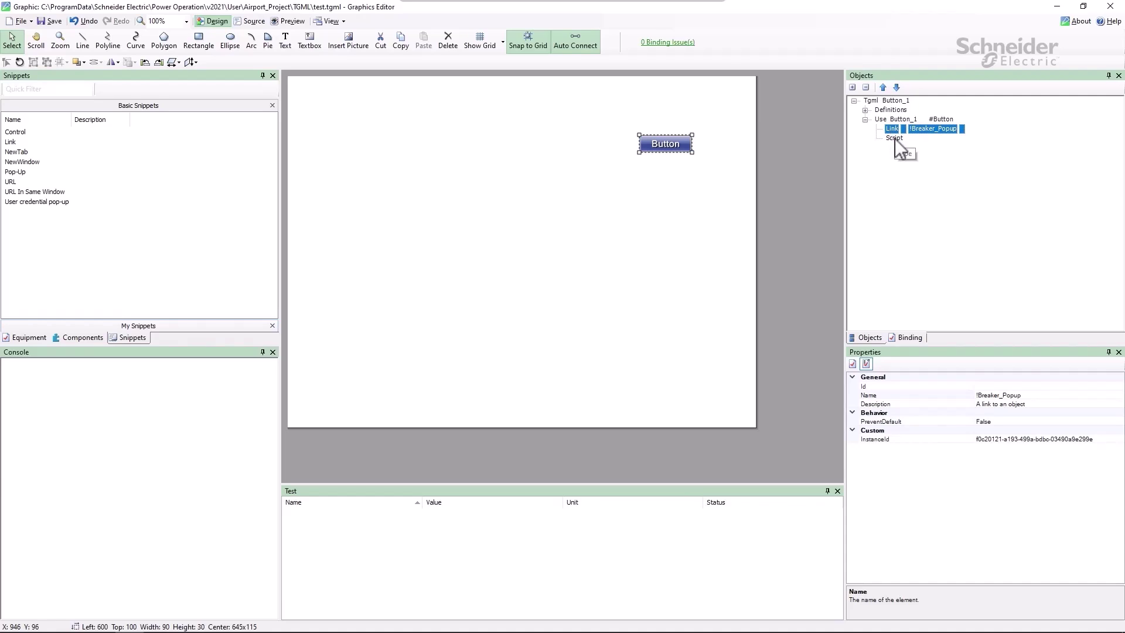
Review the click(evt) pop-up function in Button_1's OnMouseClick script and apply it.
left_click(895, 138)
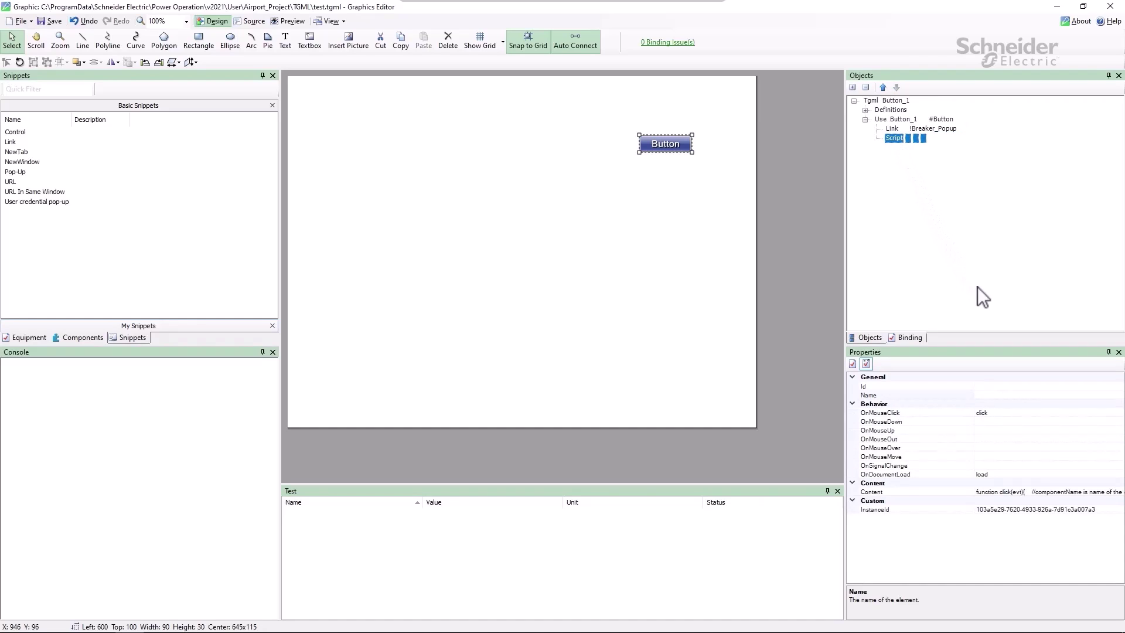
left_click(1081, 412)
left_click(1117, 412)
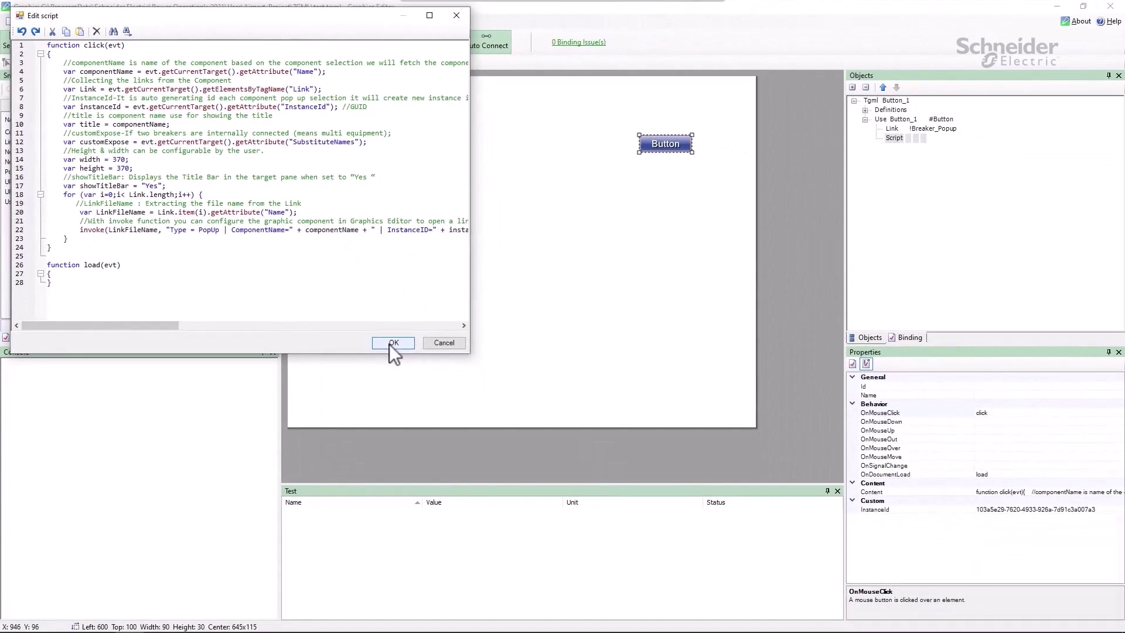
left_click(645, 561)
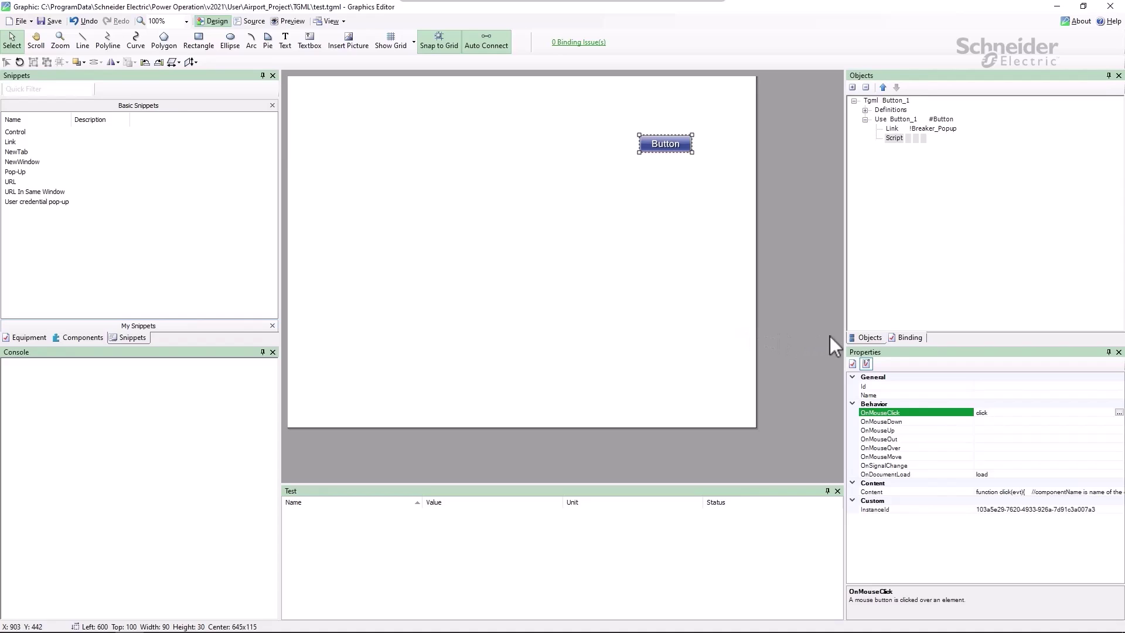
left_click(898, 337)
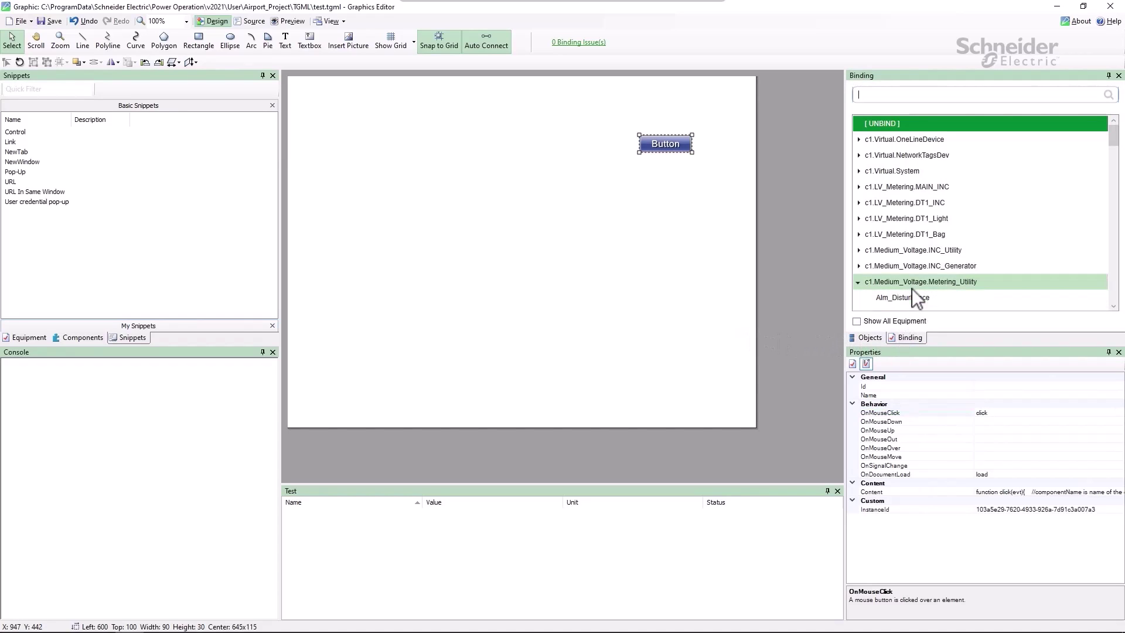
scroll(912, 289, "down", 10)
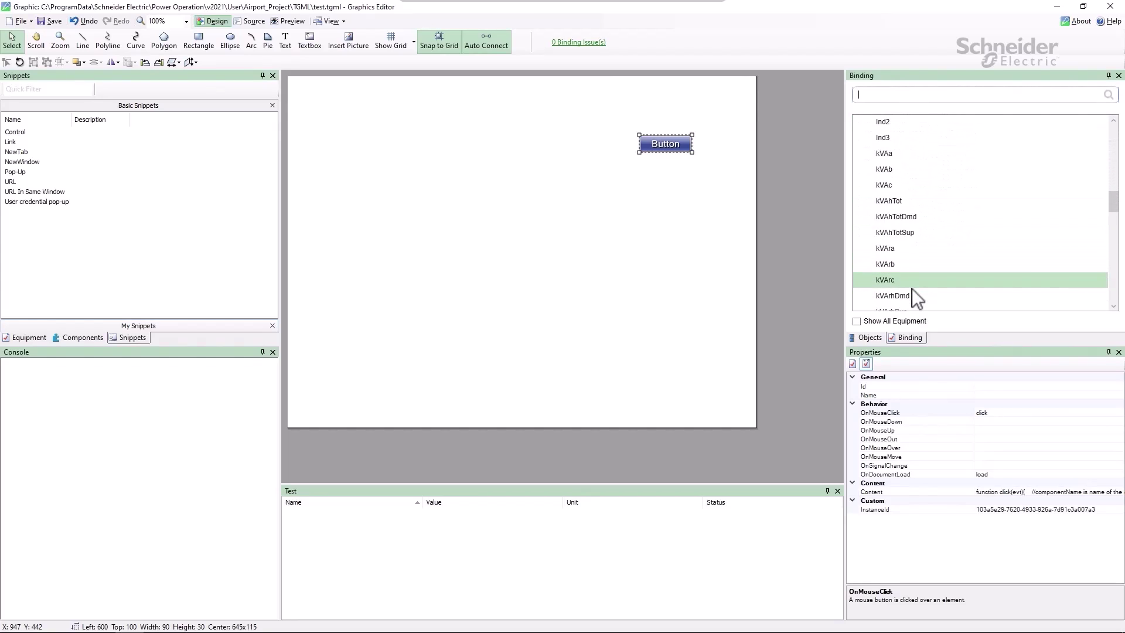
scroll(912, 289, "down", 2)
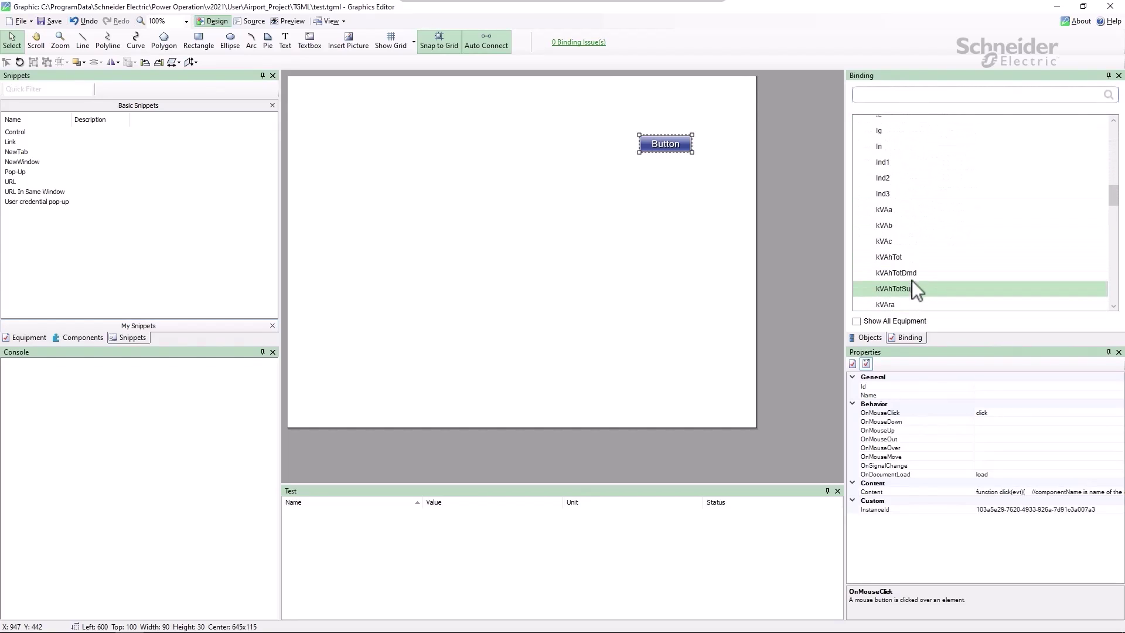
left_click(884, 162)
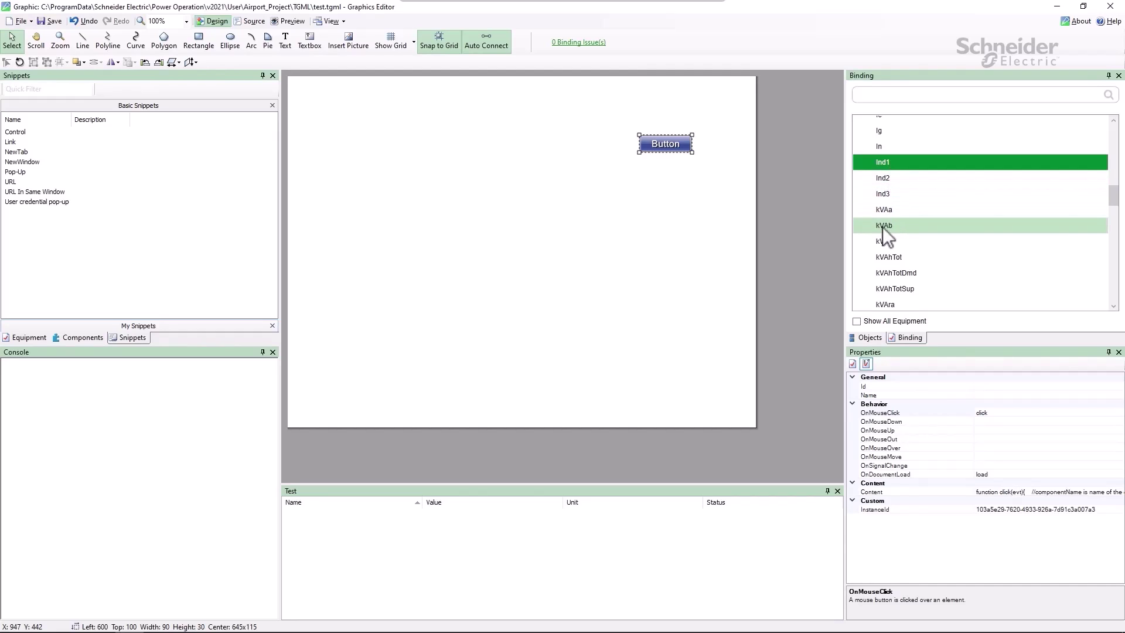
left_click(869, 338)
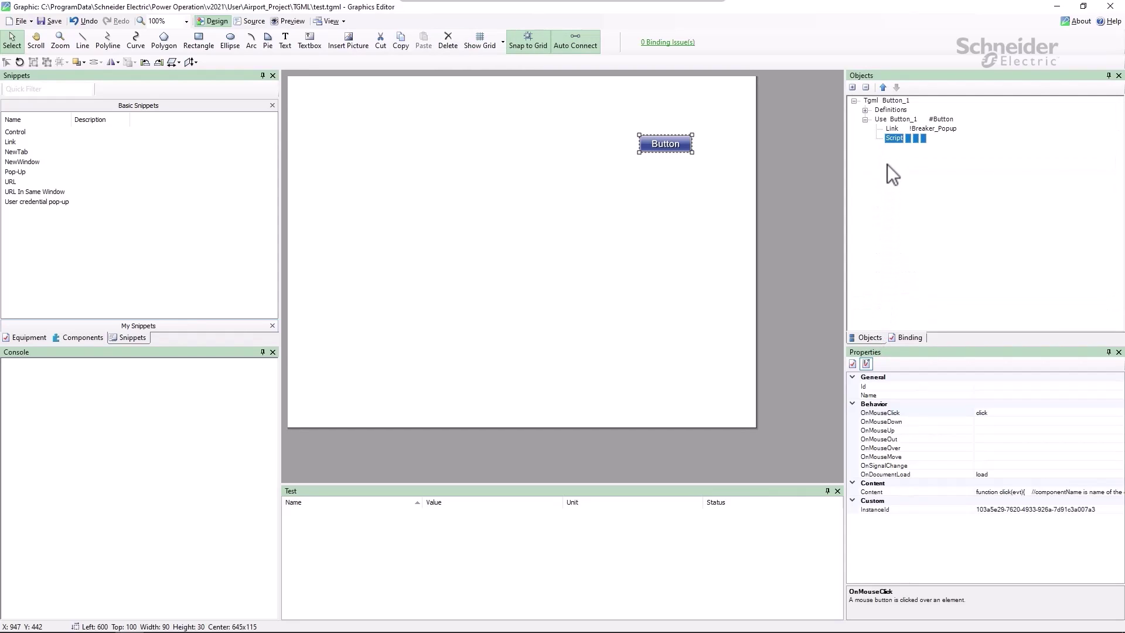
Add a SubstituteNames custom attribute to Button_1, pasting the Ind1 and Ind2 tag paths after CLOSED= and TRIP=.
left_click(889, 124)
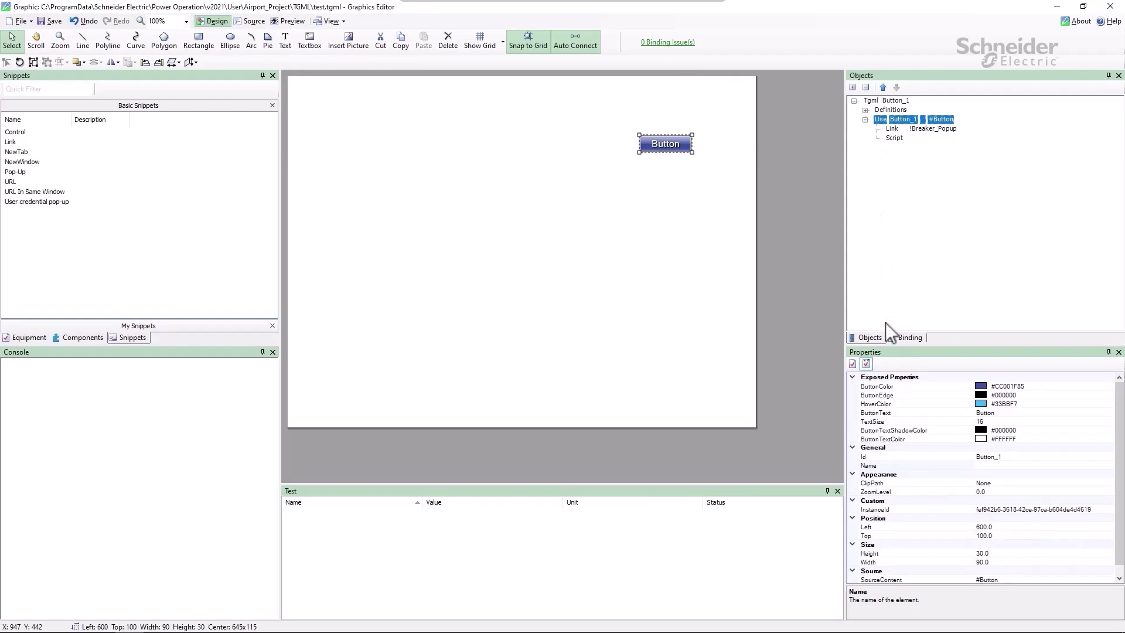
left_click(889, 386)
right_click(902, 388)
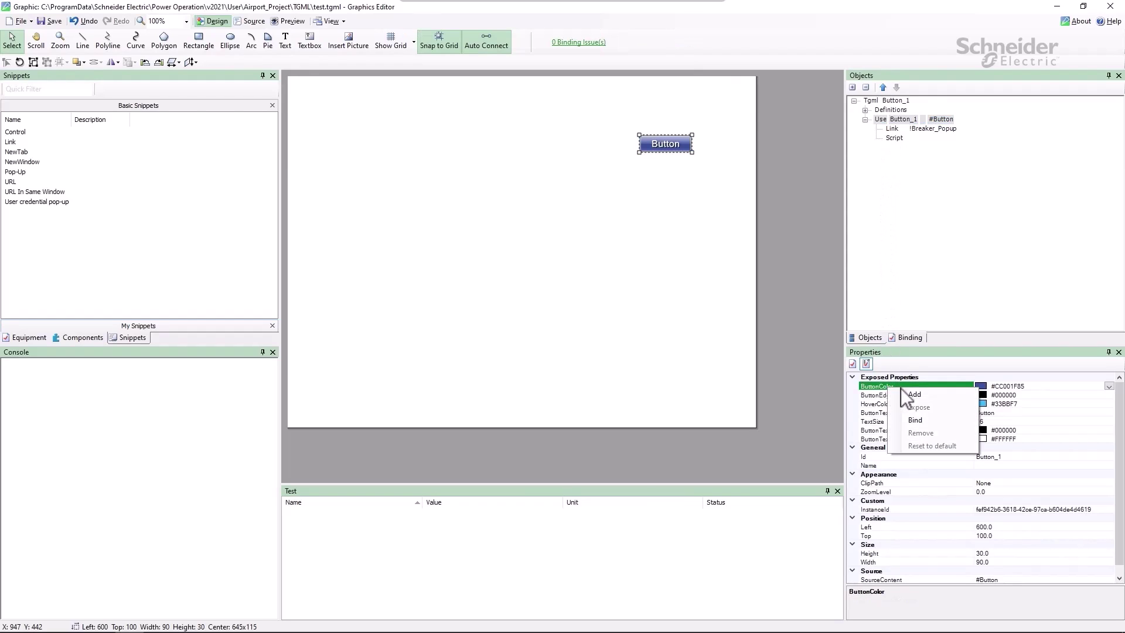
left_click(907, 391)
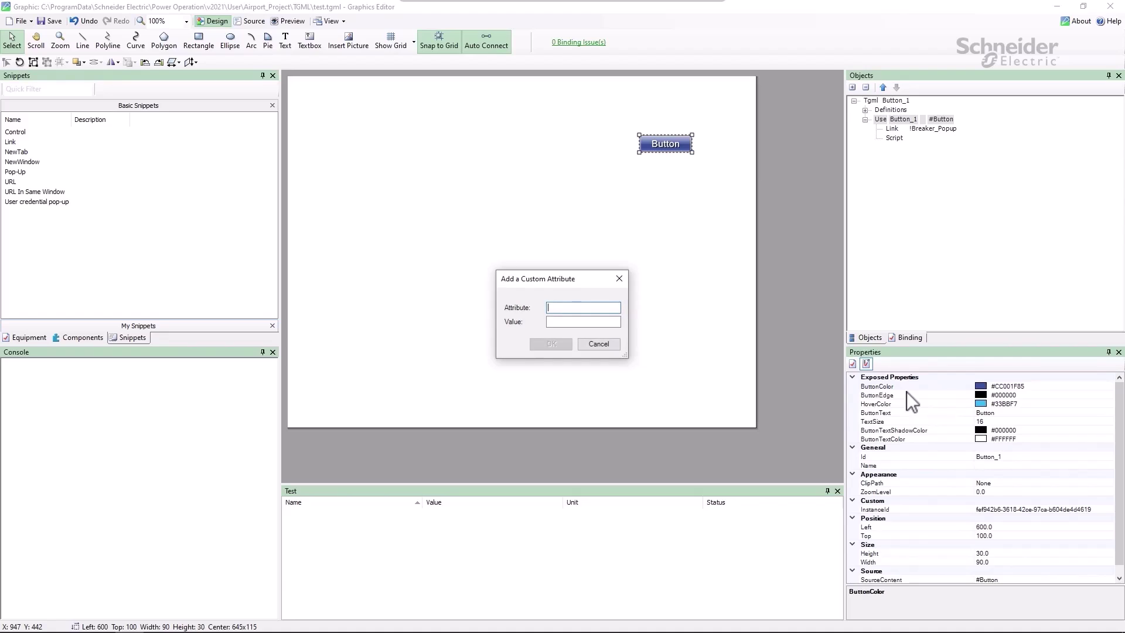
type("SubstituteNam")
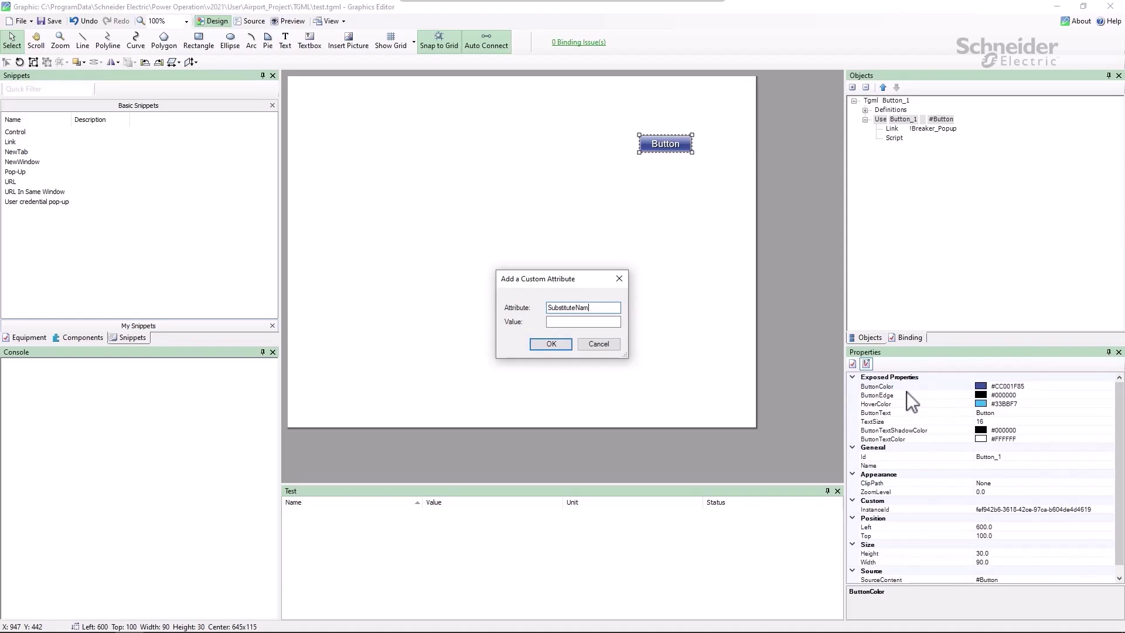
type("es")
key("Tab")
type("CLOSED=")
key("ctrl+v")
type(".TRIP=")
type("ltage.Metering_Utility.Ind2")
Confirm the SubstituteNames attribute and bind Button_1 to c1.Medium_Voltage.Metering_Utility.
left_click(562, 344)
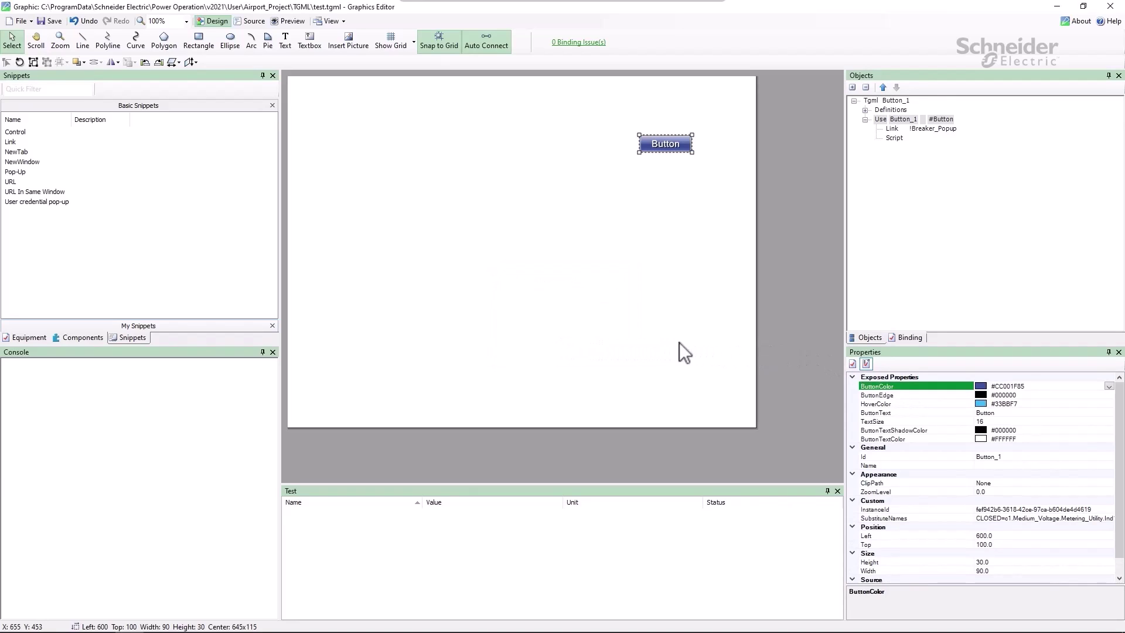
left_click(910, 338)
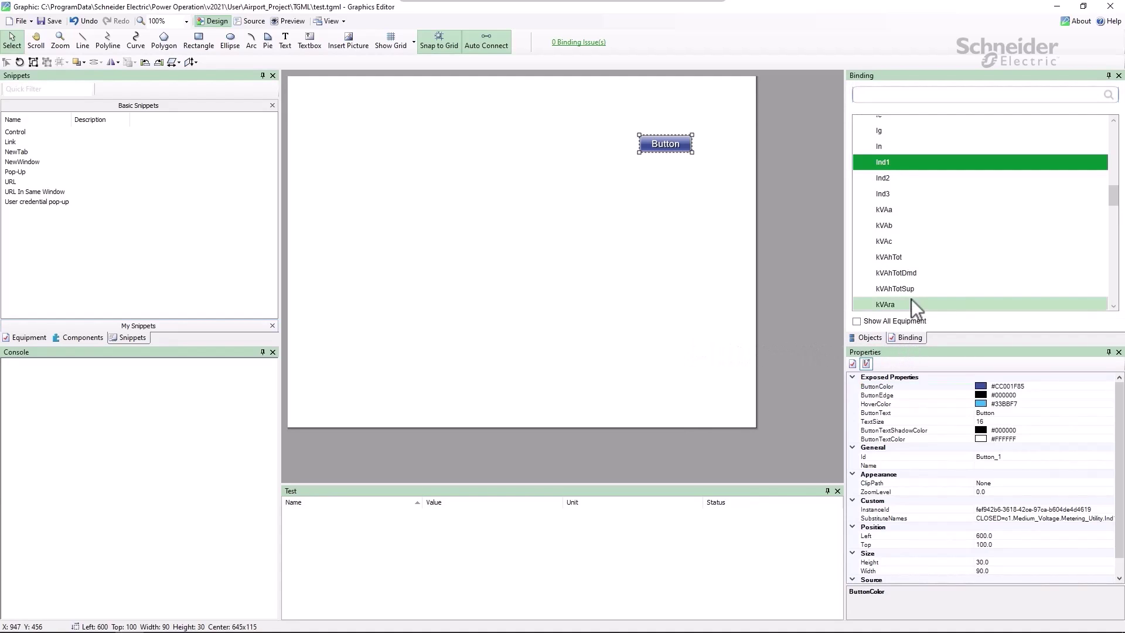
scroll(911, 294, "up", 2)
scroll(912, 299, "up", 10)
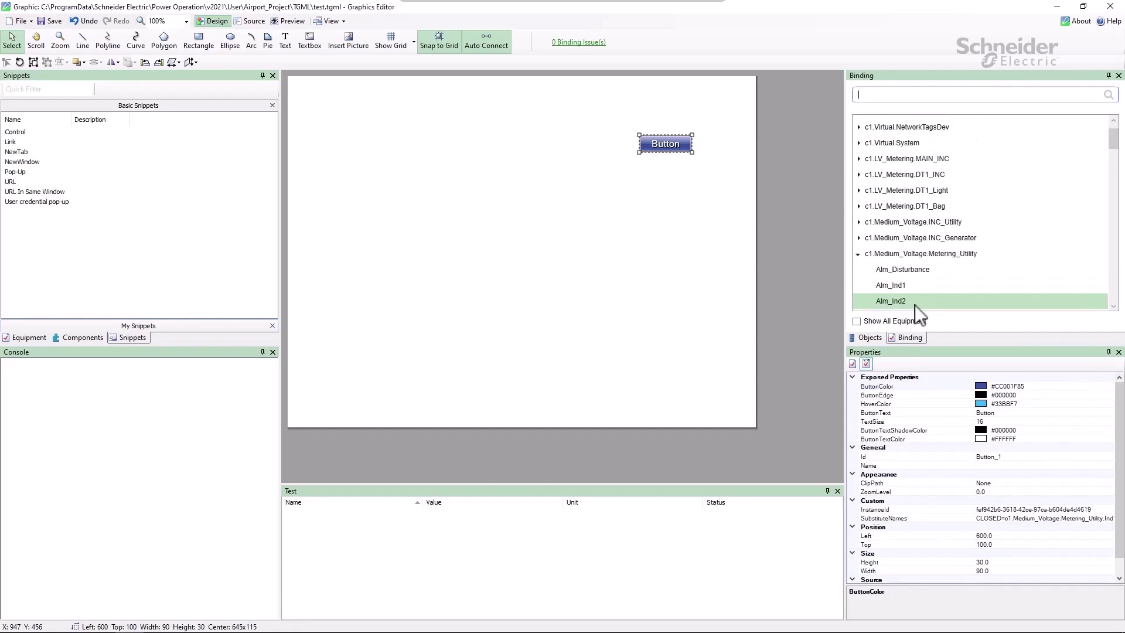
left_click(925, 254)
scroll(923, 256, "up", 1)
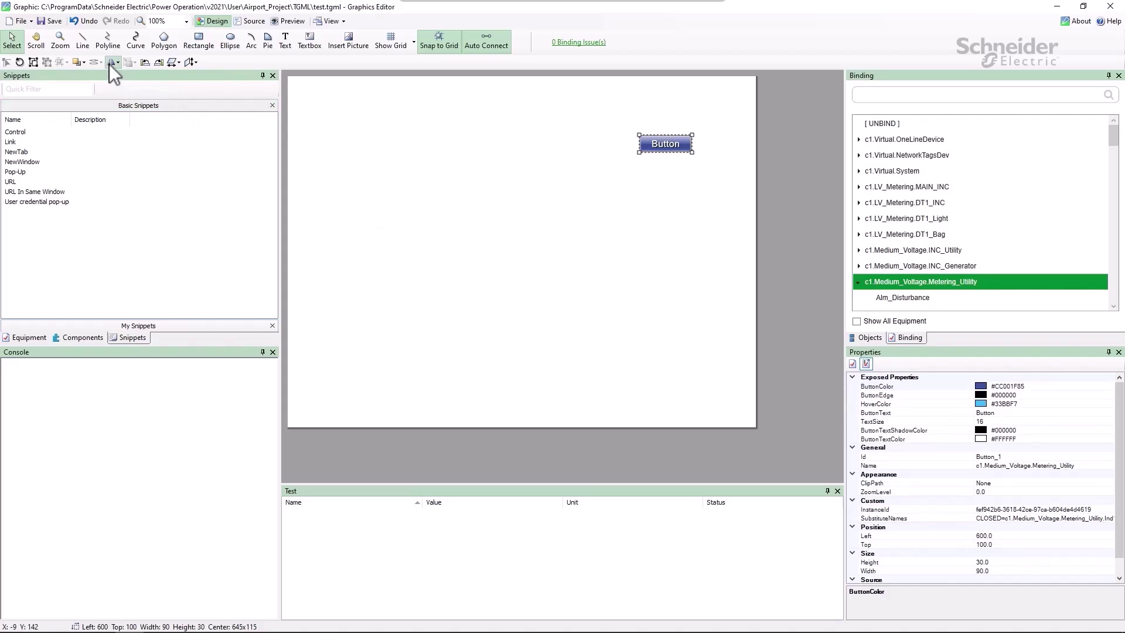
Save test.tgml, then open !Generic PopUp.tgml from File > Open > File.
left_click(59, 26)
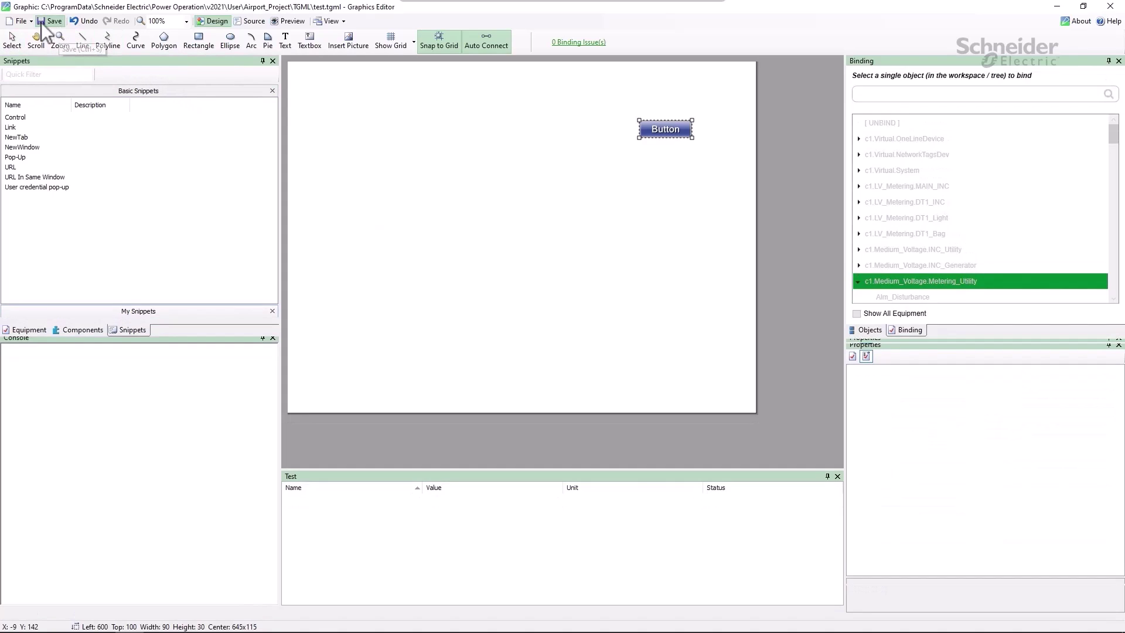
left_click(21, 23)
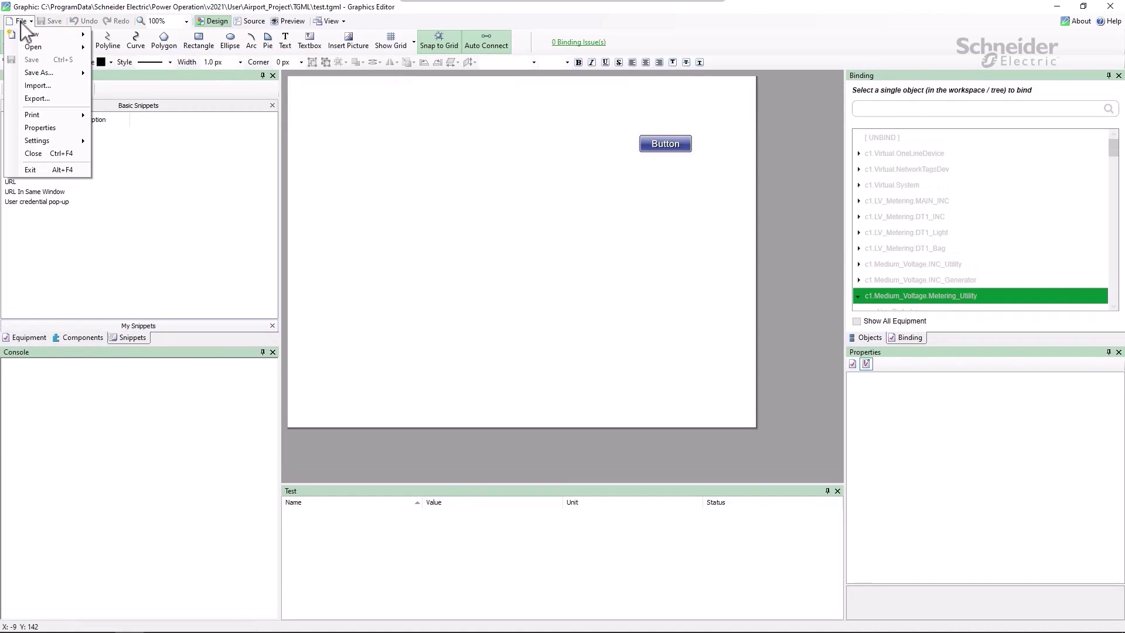
mouse_move(22, 45)
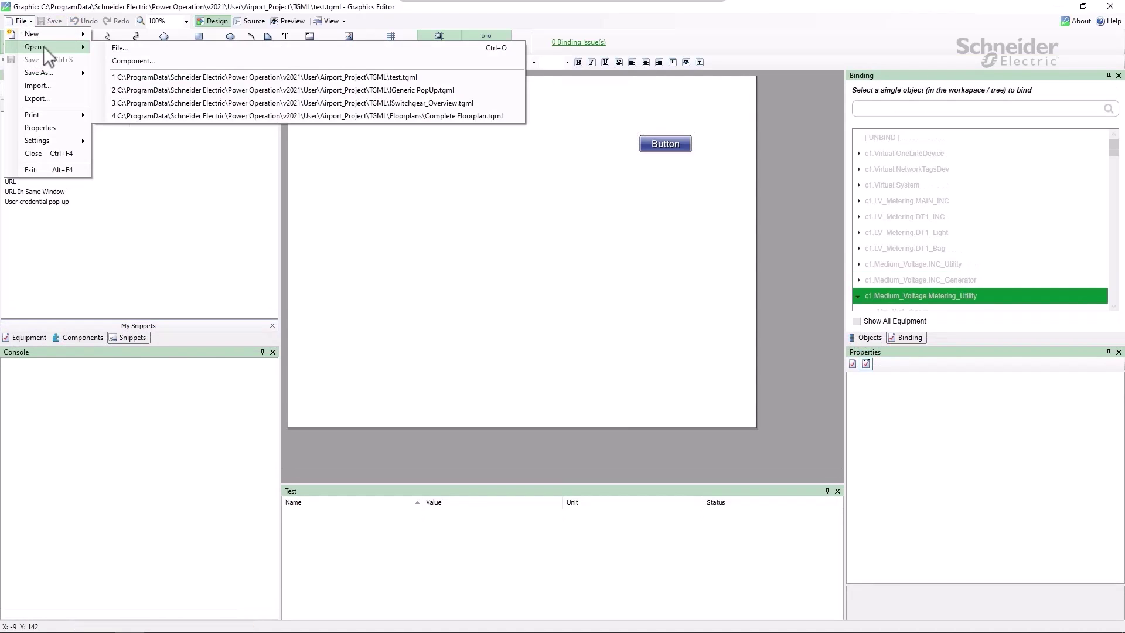
left_click(112, 49)
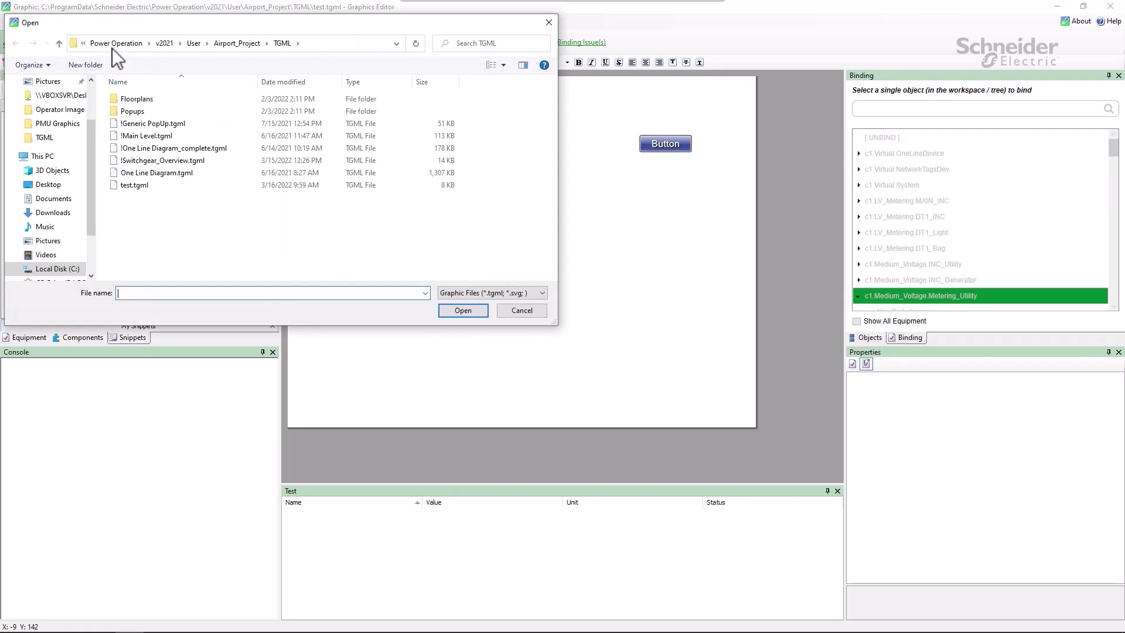
double_click(168, 125)
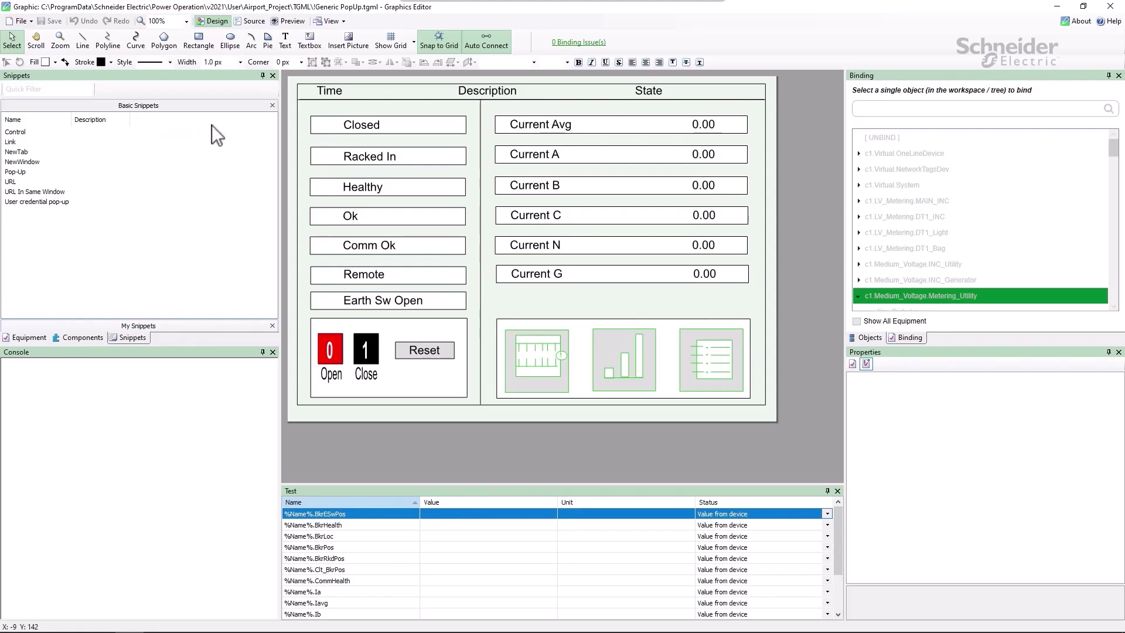
Select the Closed status box and expand its Component %Name% node in the Objects tree.
left_click(347, 126)
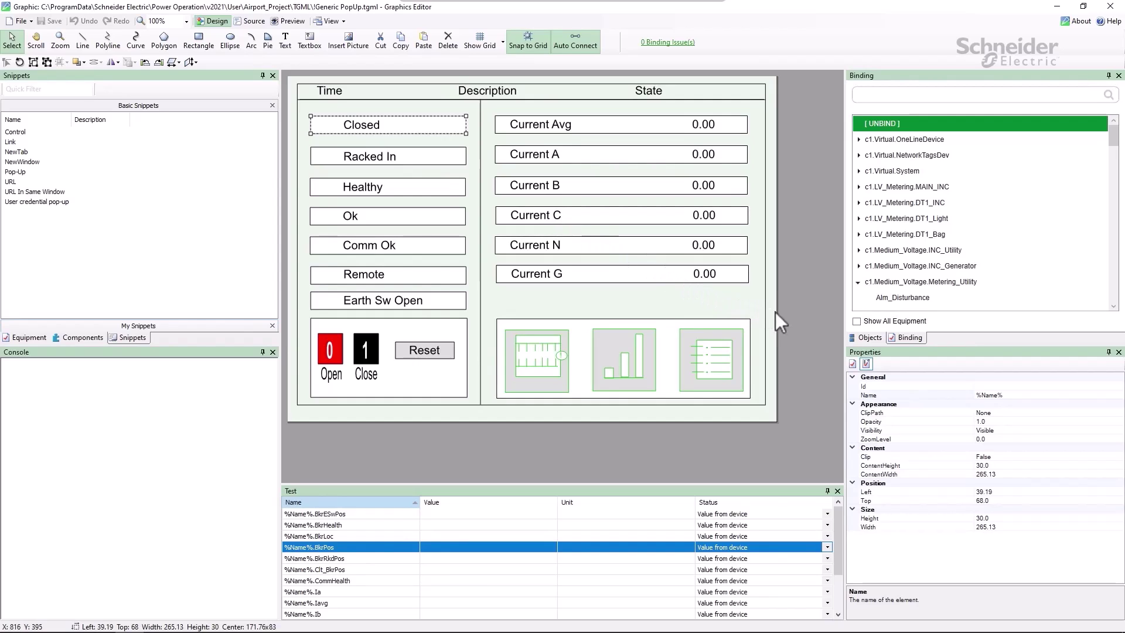
left_click(861, 339)
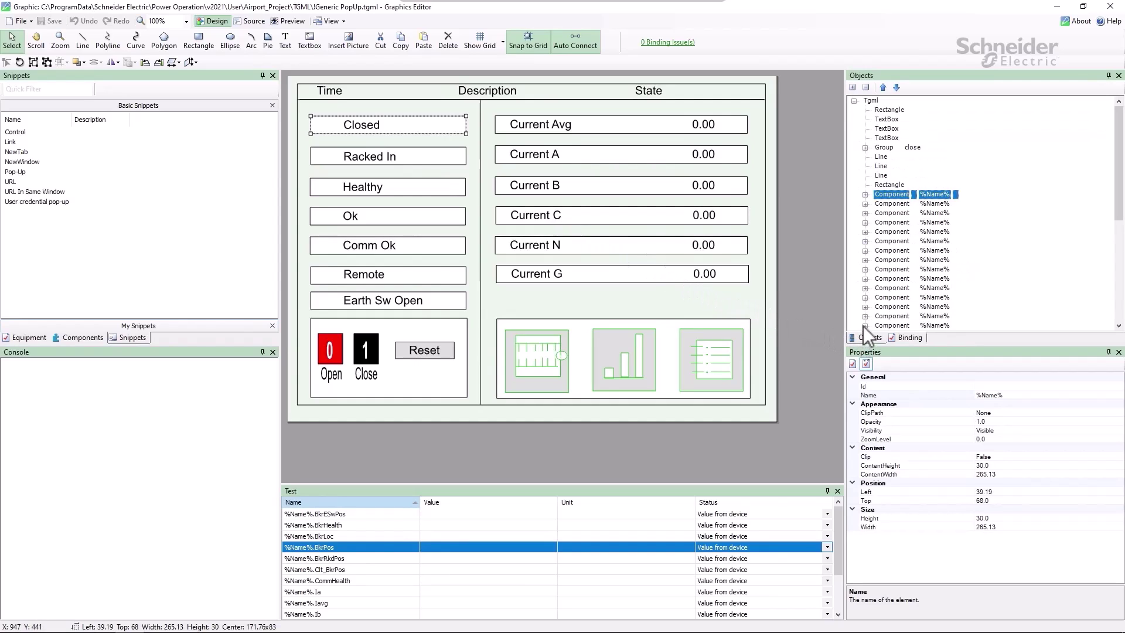
left_click(865, 195)
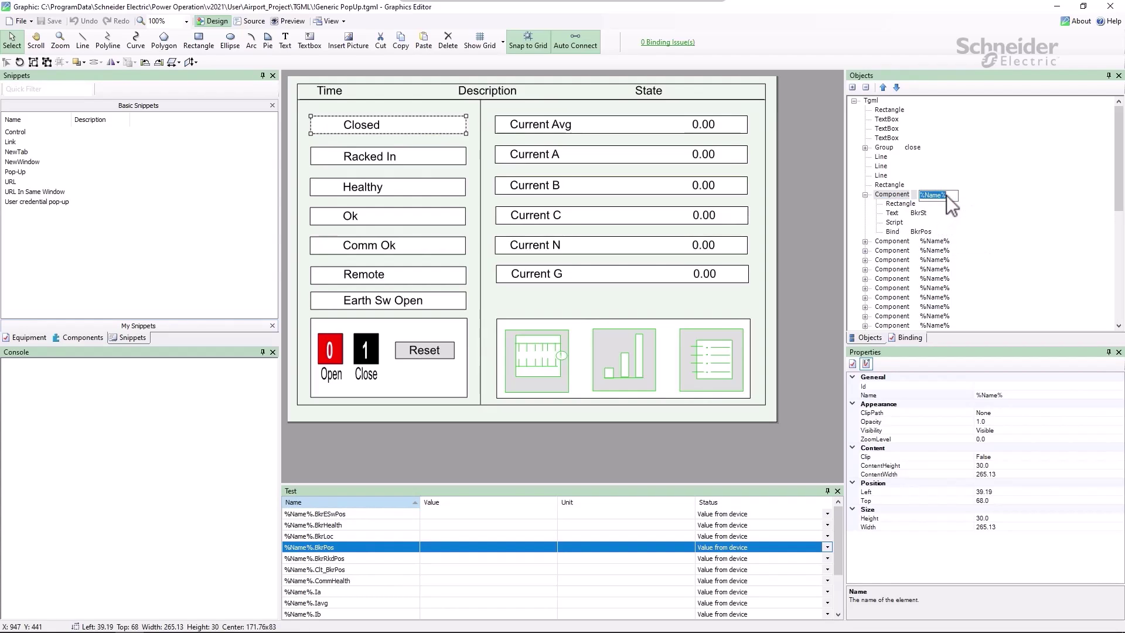
Clear the component's %Name% name and rename its BkrPos binding to %CLOSED%.
key("BackSpace")
key("Return")
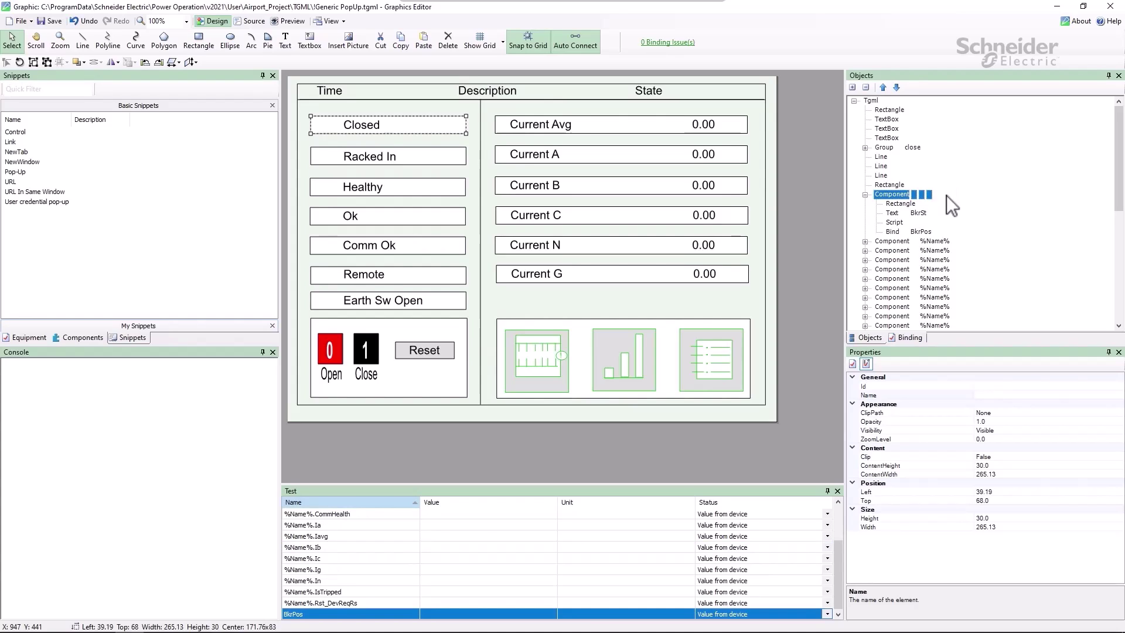
left_click(931, 231)
left_click(930, 232)
type("%CLOSED%")
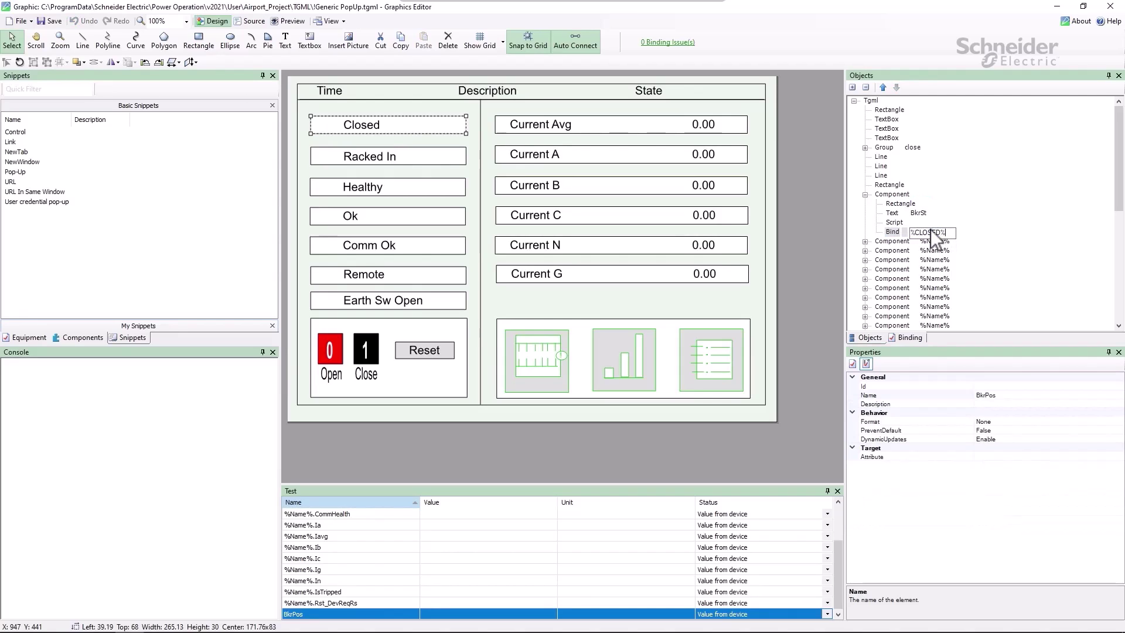
key("Return")
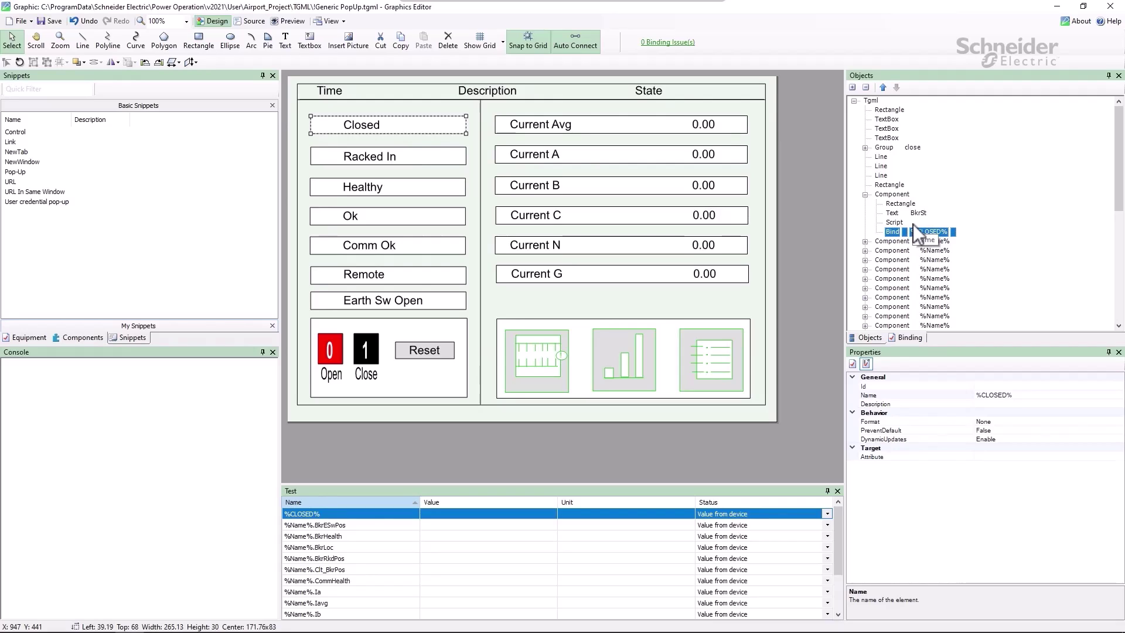
left_click(903, 223)
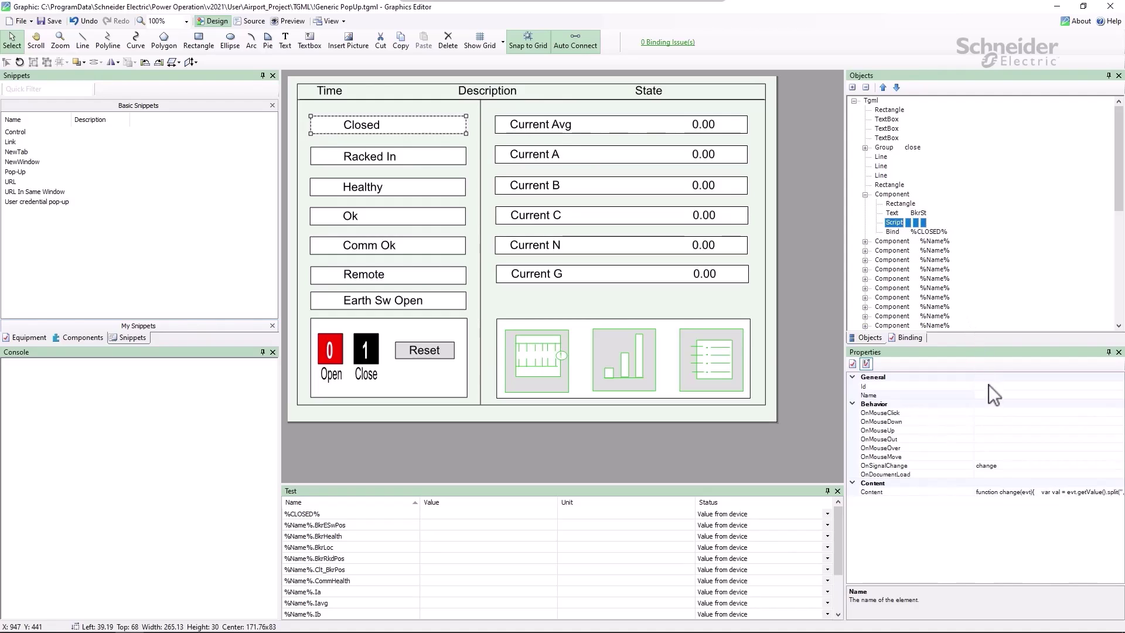
In the OnSignalChange script, change line 21's "1" to "0" and line 24's "2" to "1".
left_click(1024, 465)
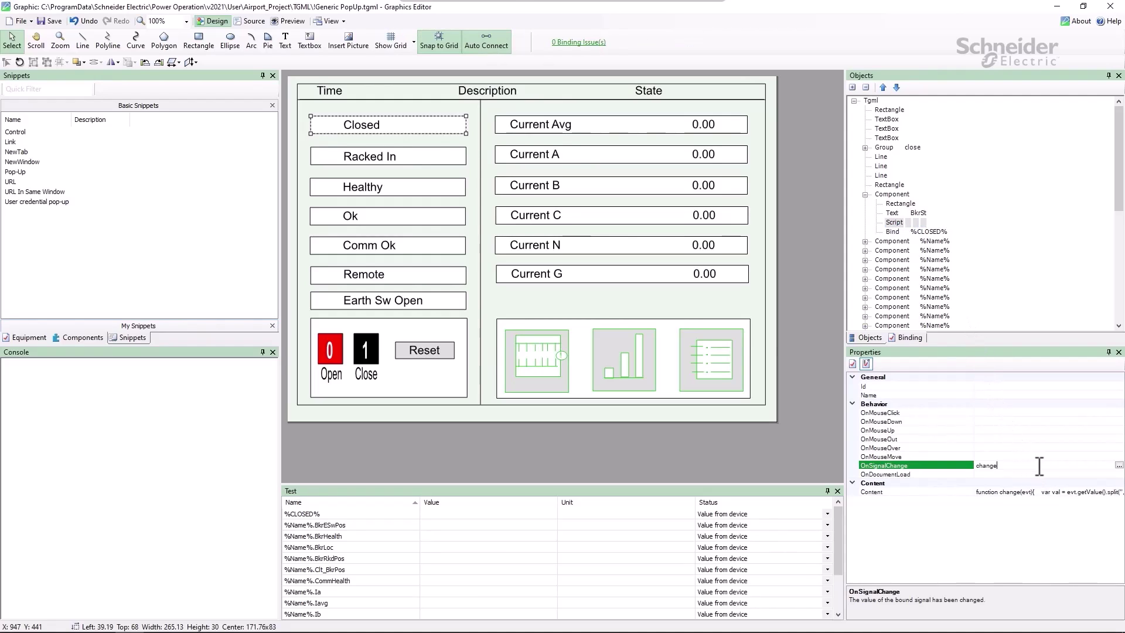
left_click(1119, 465)
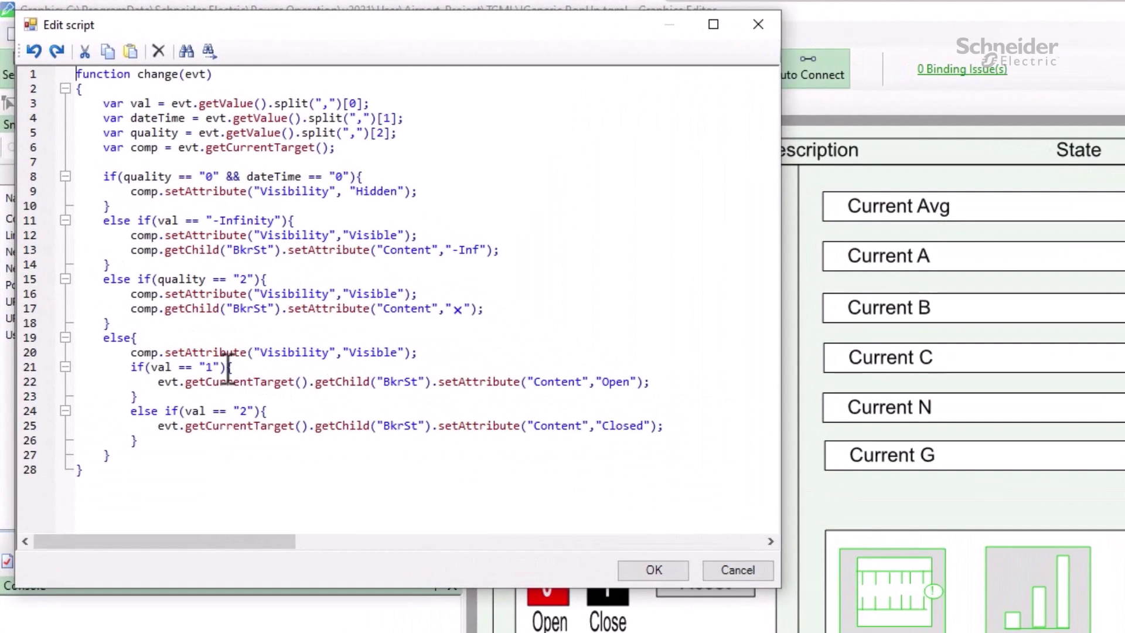
left_click(215, 367)
key("BackSpace")
type("0")
left_click(247, 410)
key("BackSpace")
type("1")
left_click(651, 571)
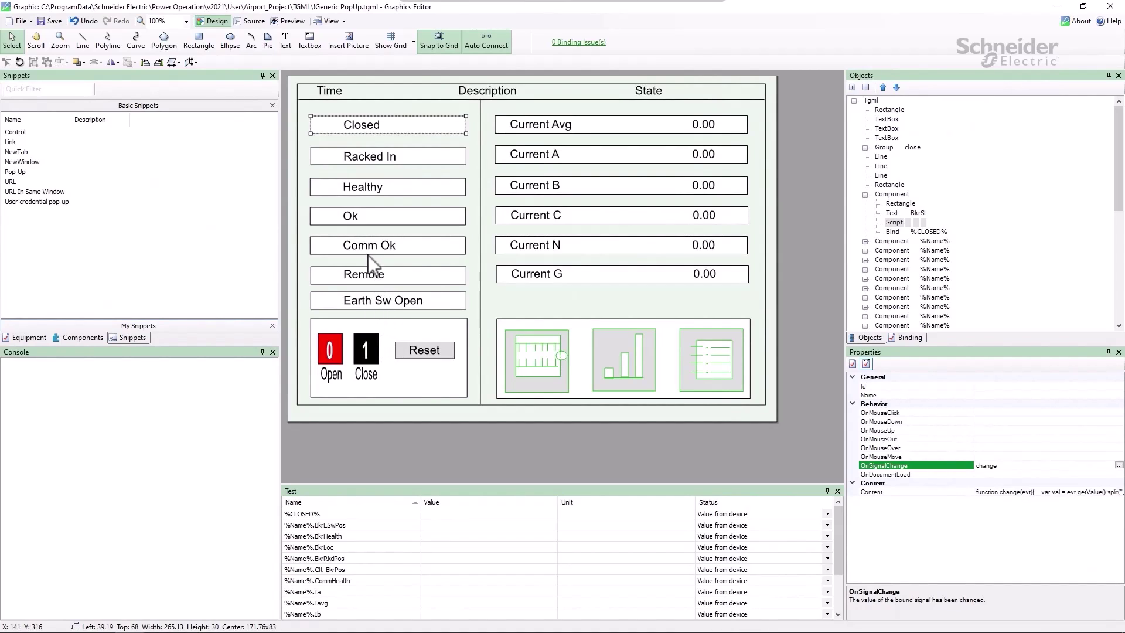
Rebind the Ok status box's component from IsTripped to %TRIP%.
left_click(360, 221)
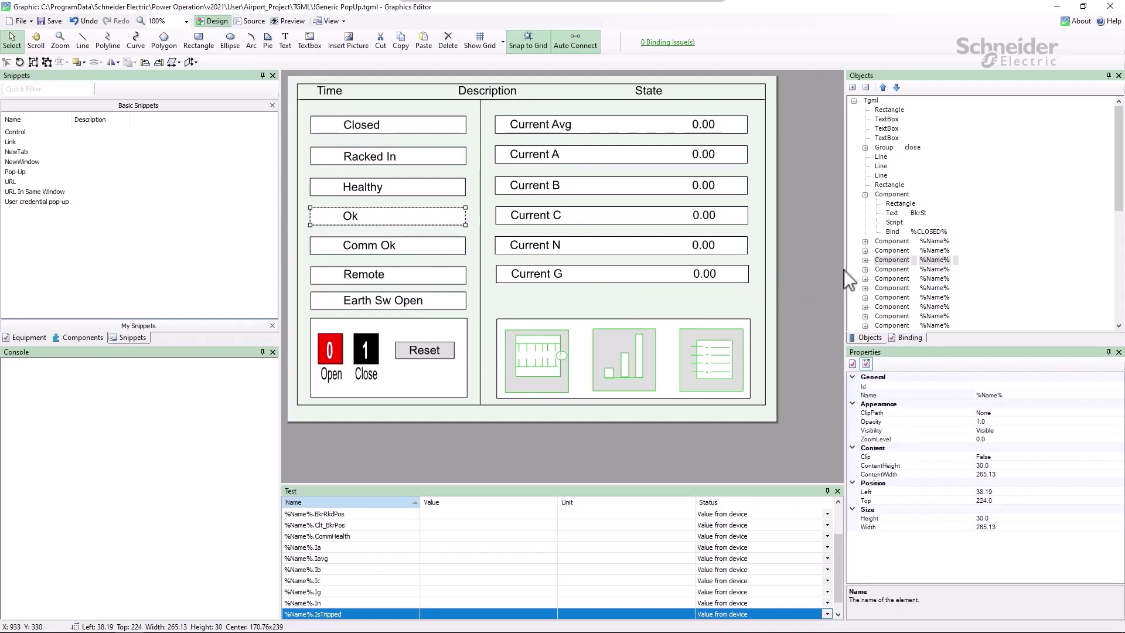
left_click(865, 261)
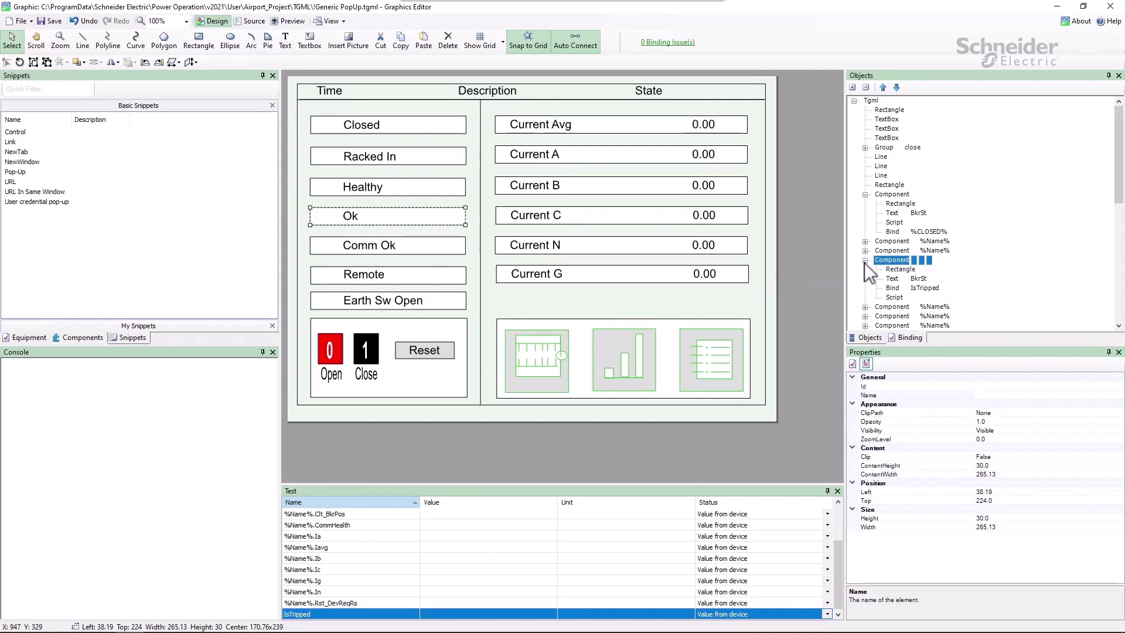
left_click(918, 288)
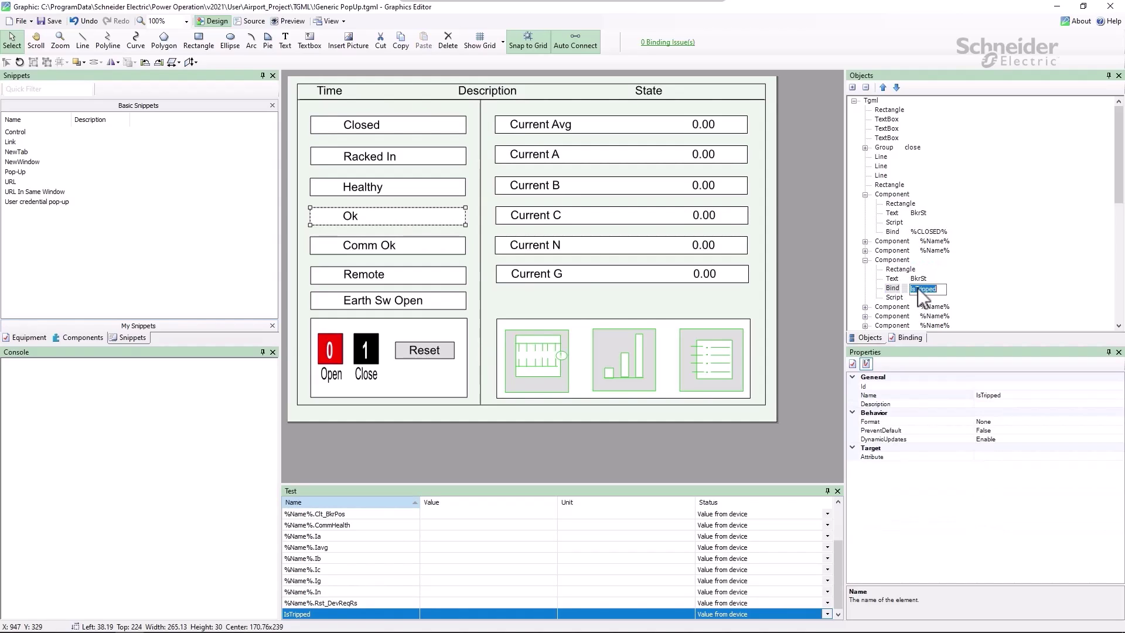
type("%TRIP%")
key("Return")
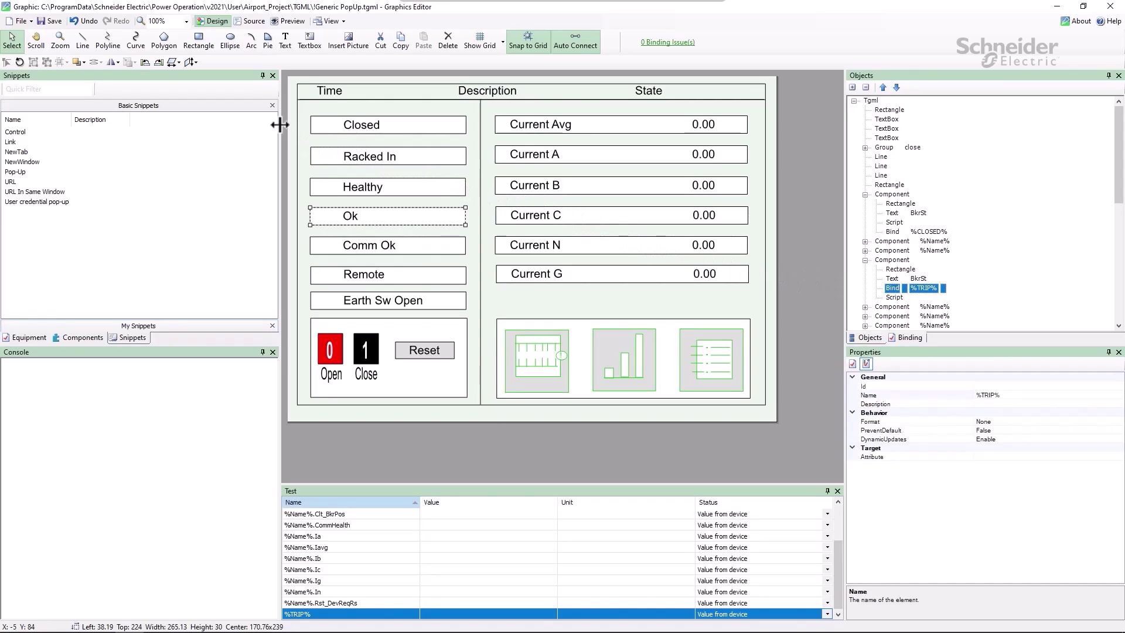
Save the page as a new file named '!Breaker Popup'.
left_click(27, 23)
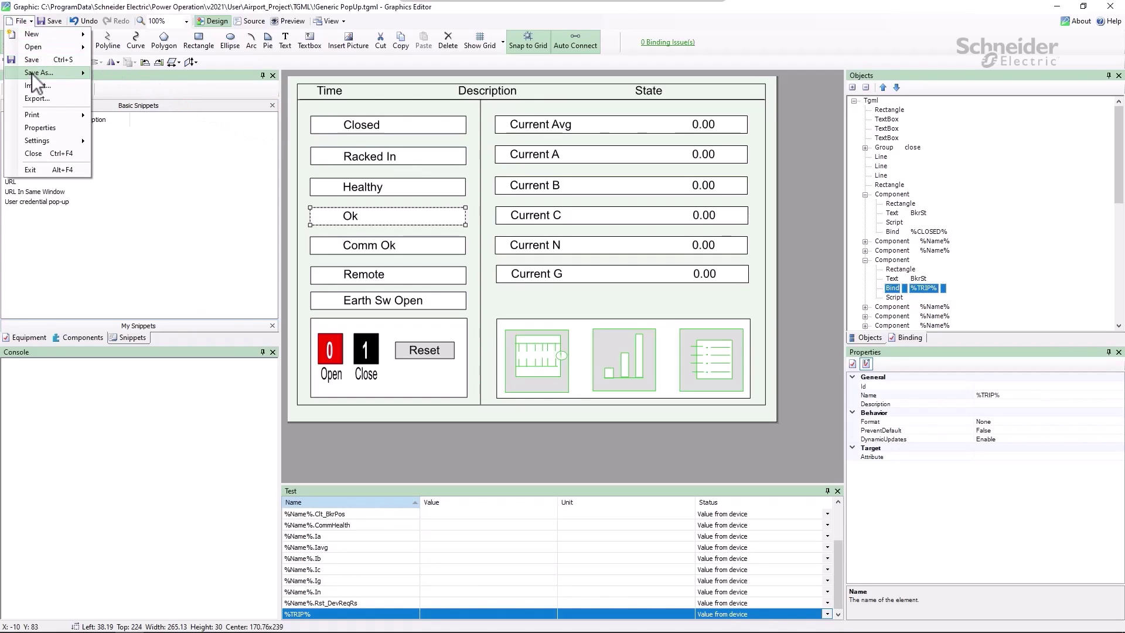
mouse_move(32, 73)
left_click(100, 76)
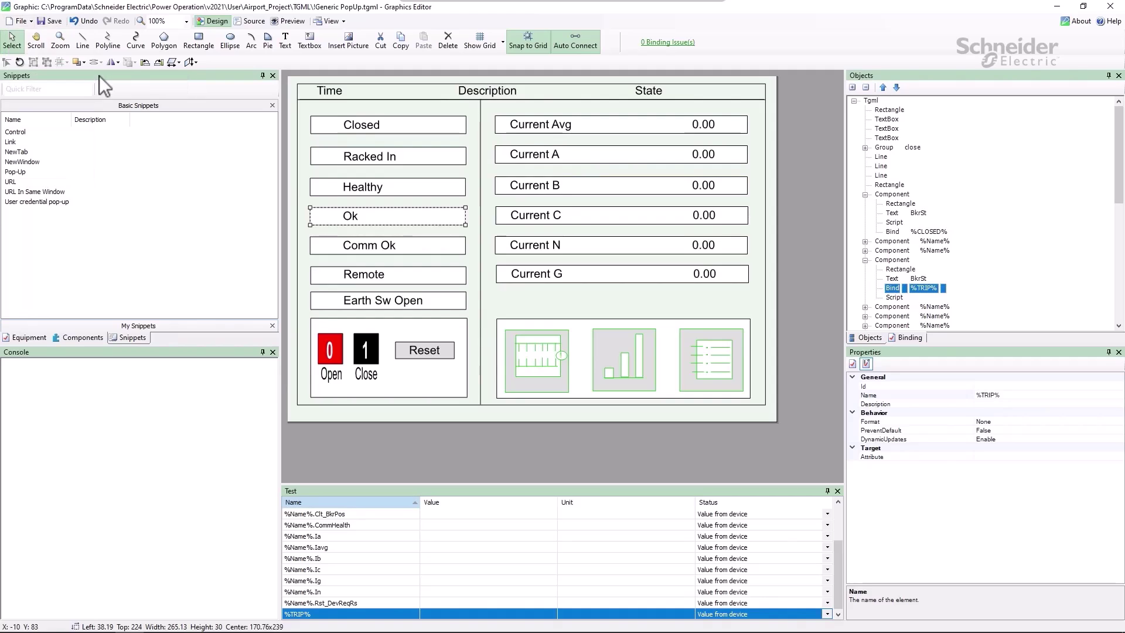
type("!Breaker")
type(" Popup")
key("Return")
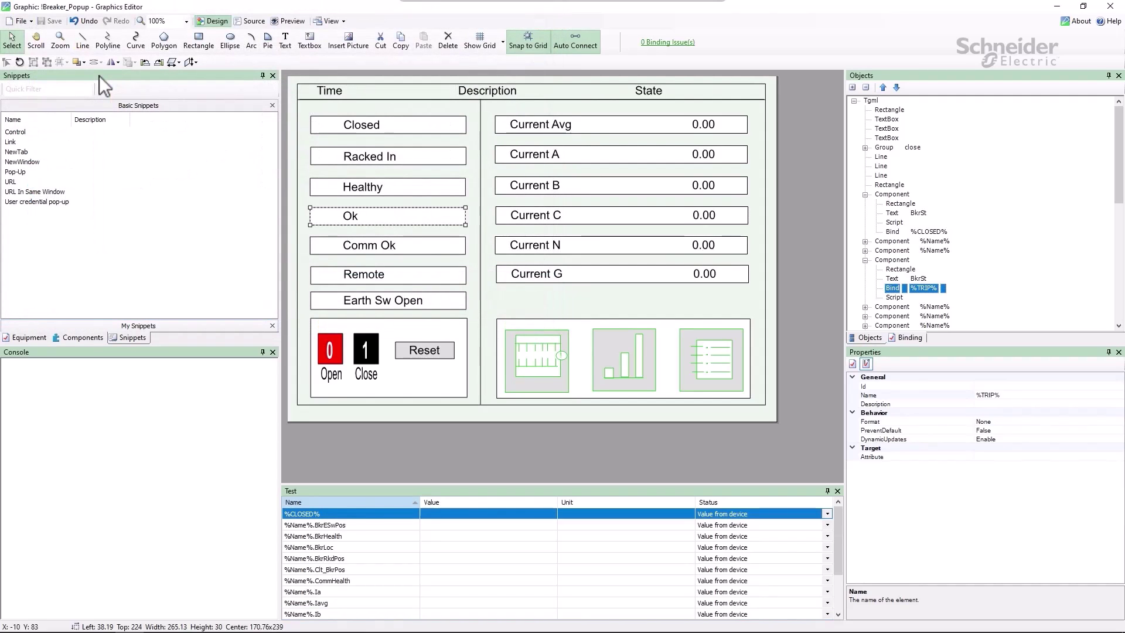
Refresh WebHMI, open the breaker pop-up from the test diagram's button, then return to the editor.
key("alt+Tab")
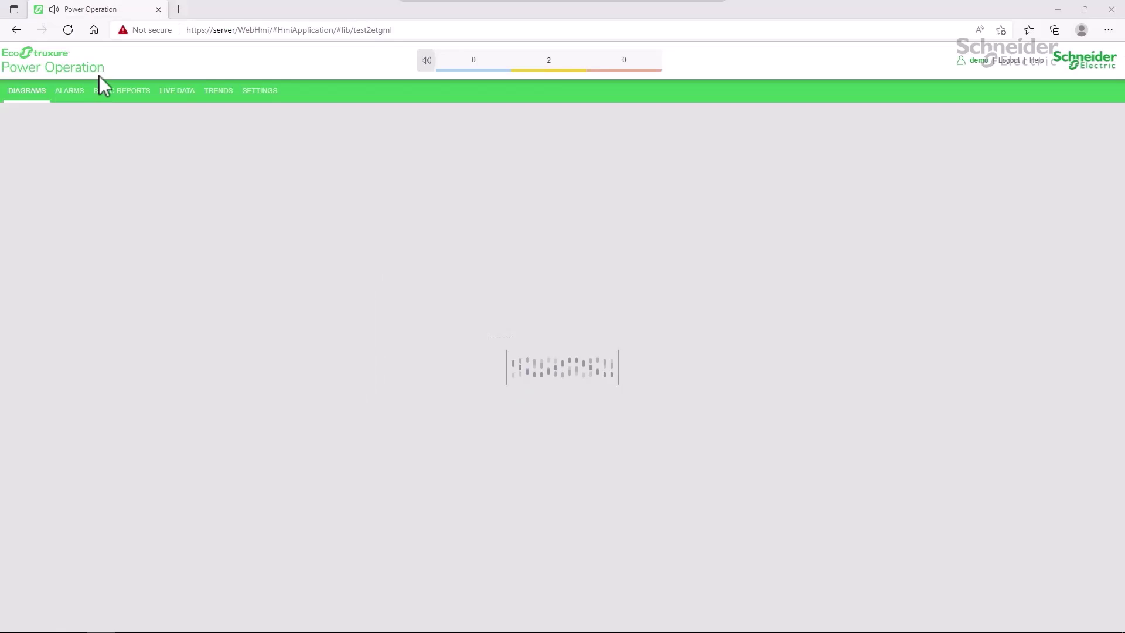
key("F5")
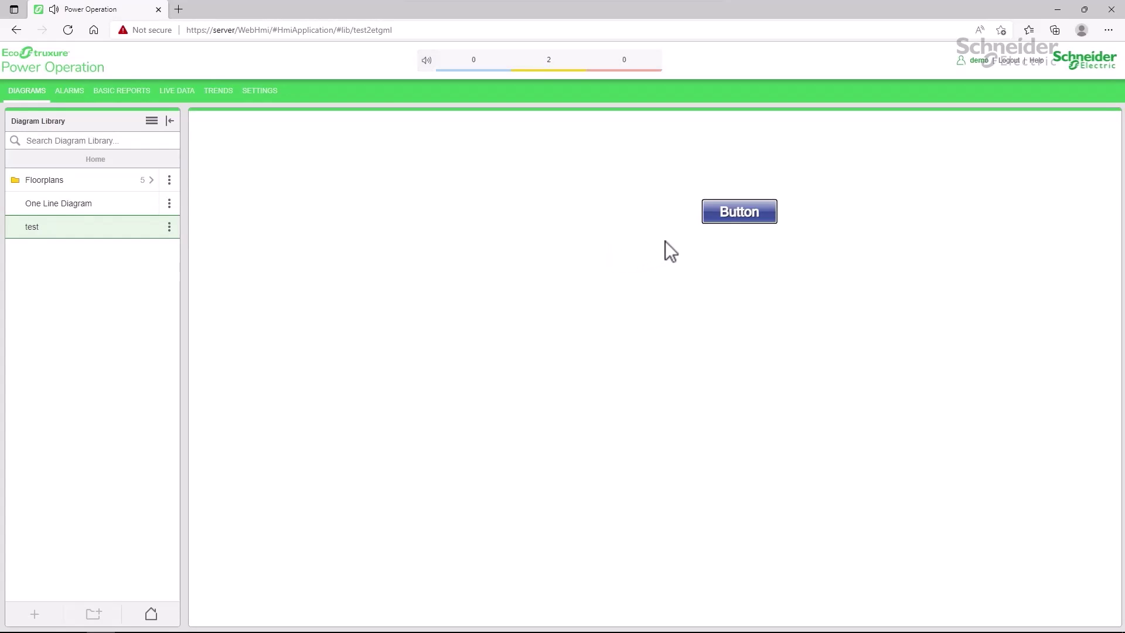
left_click(723, 221)
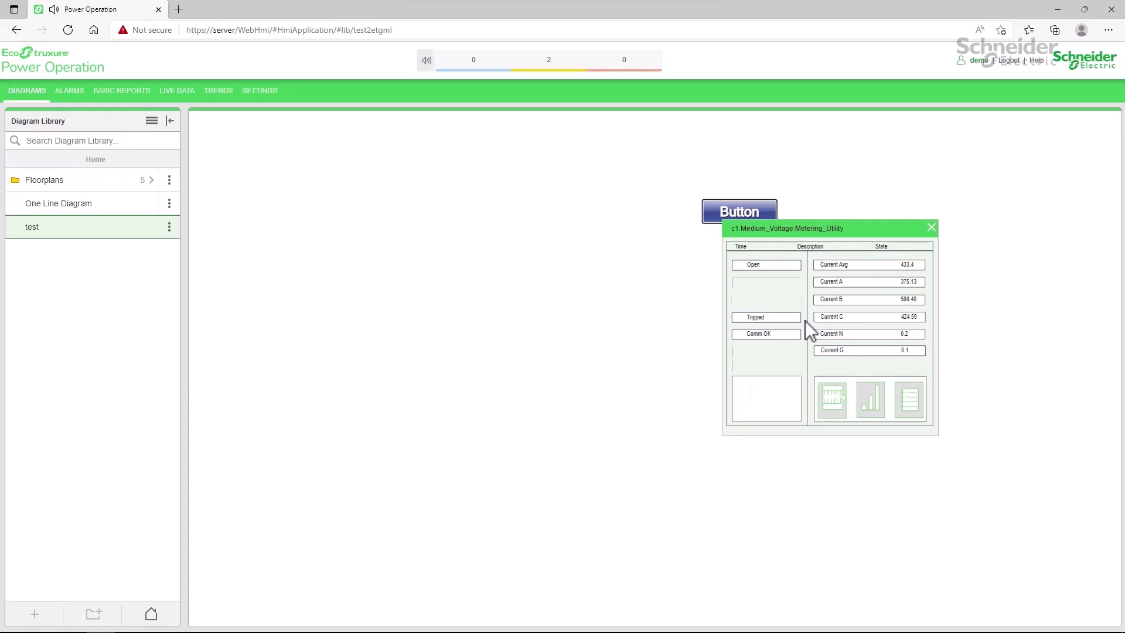
key("alt+Tab")
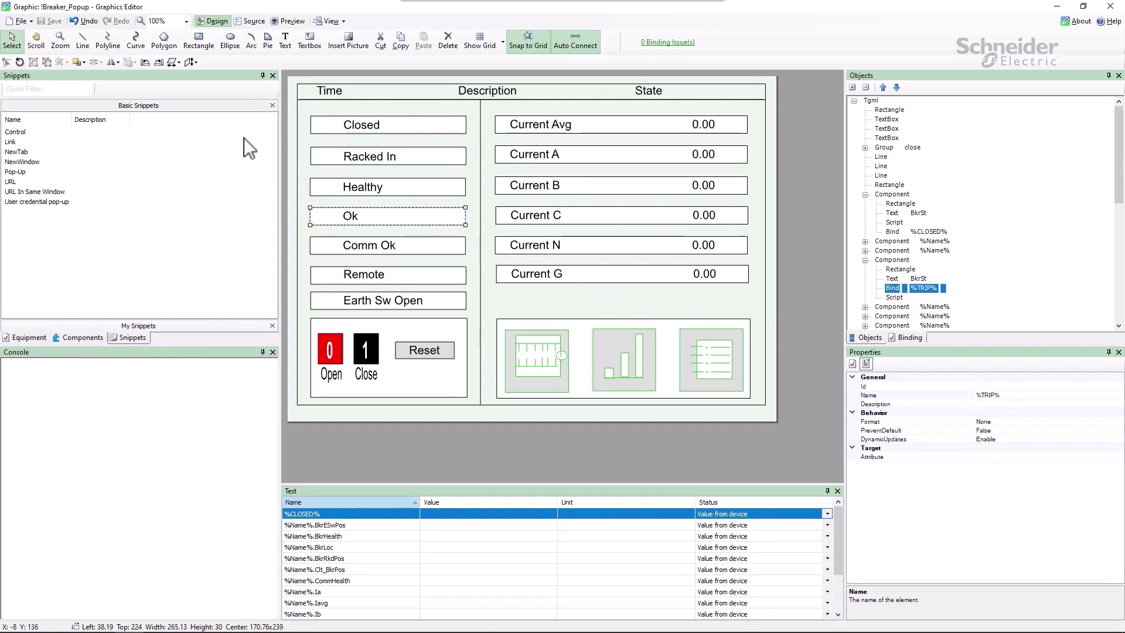
Reopen the recent test.tgml page.
left_click(25, 21)
mouse_move(40, 46)
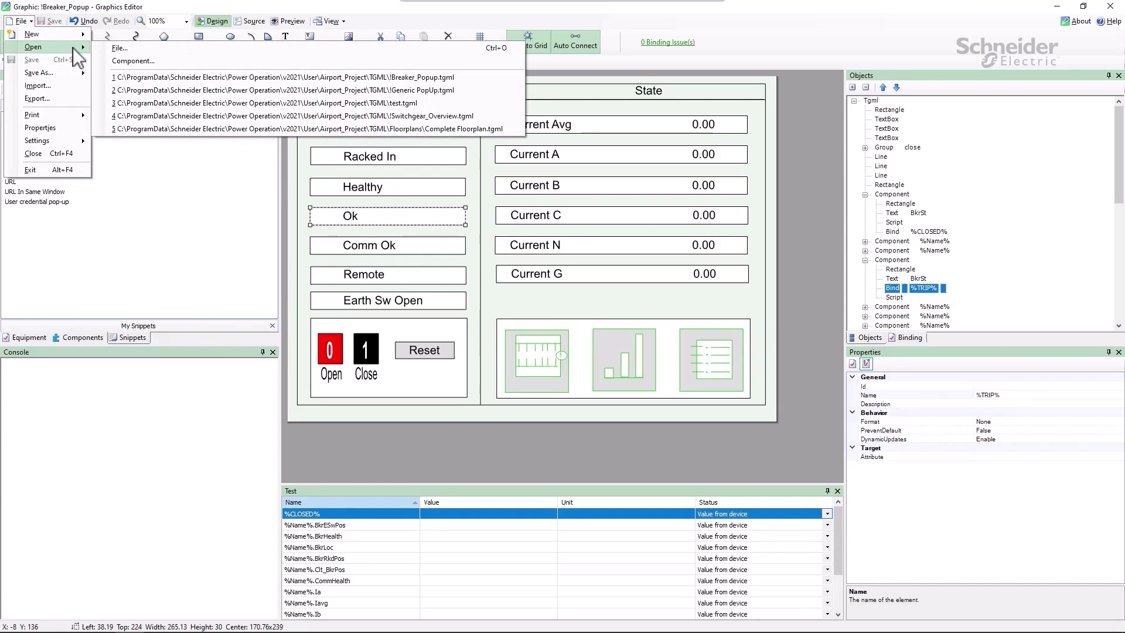
left_click(129, 100)
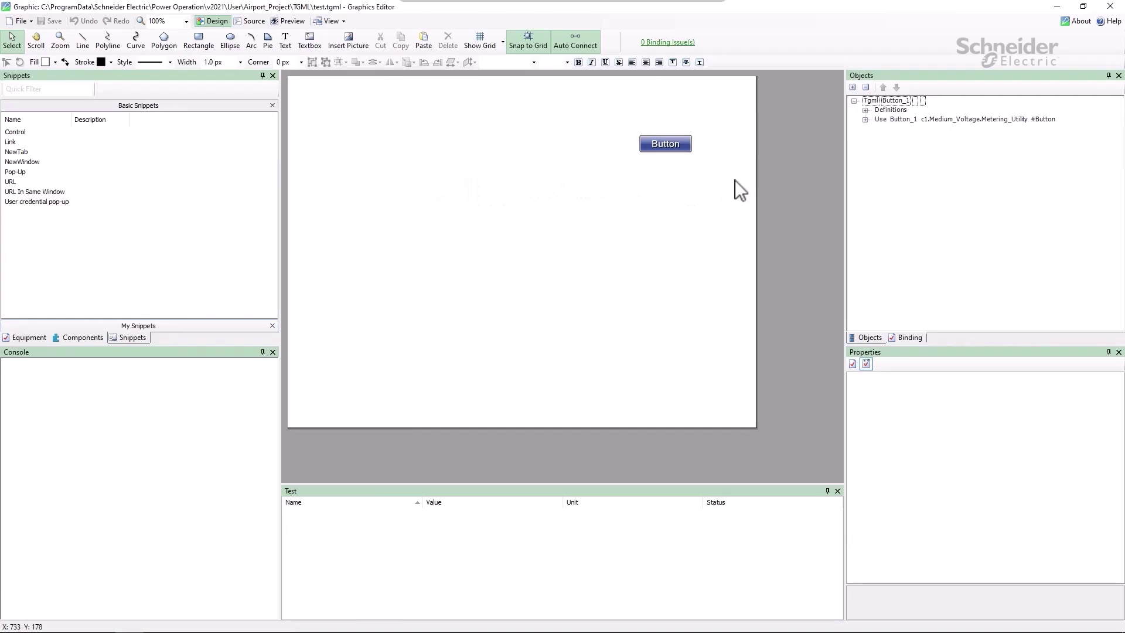
Inspect Button_1's link to !Breaker_Popup and its Script settings in the Objects tree.
left_click(866, 120)
left_click(895, 120)
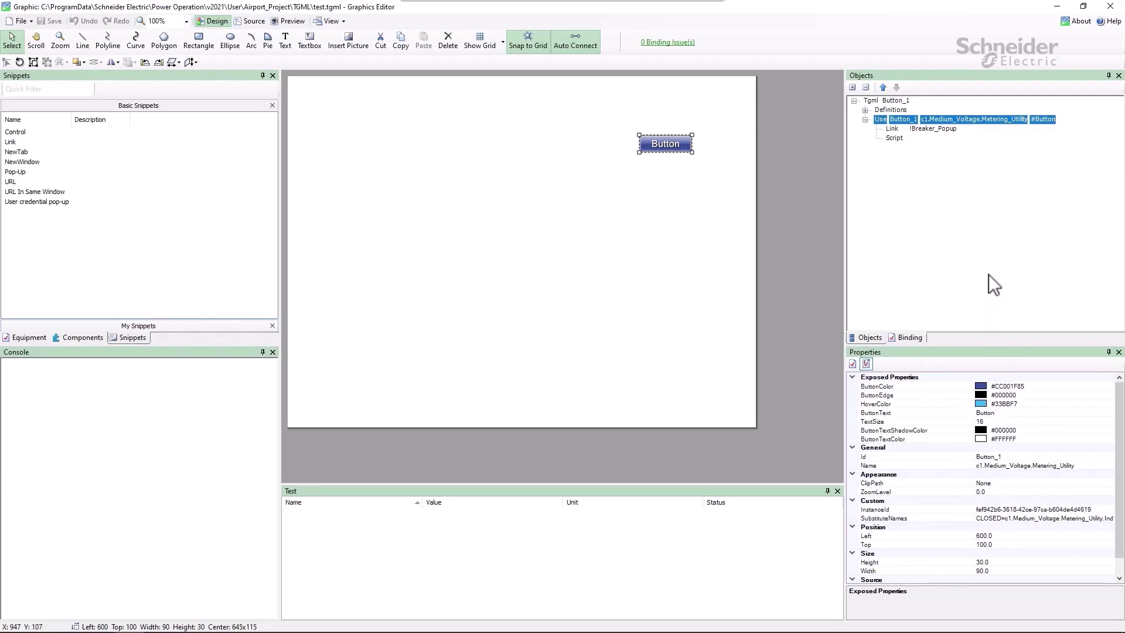
left_click(951, 130)
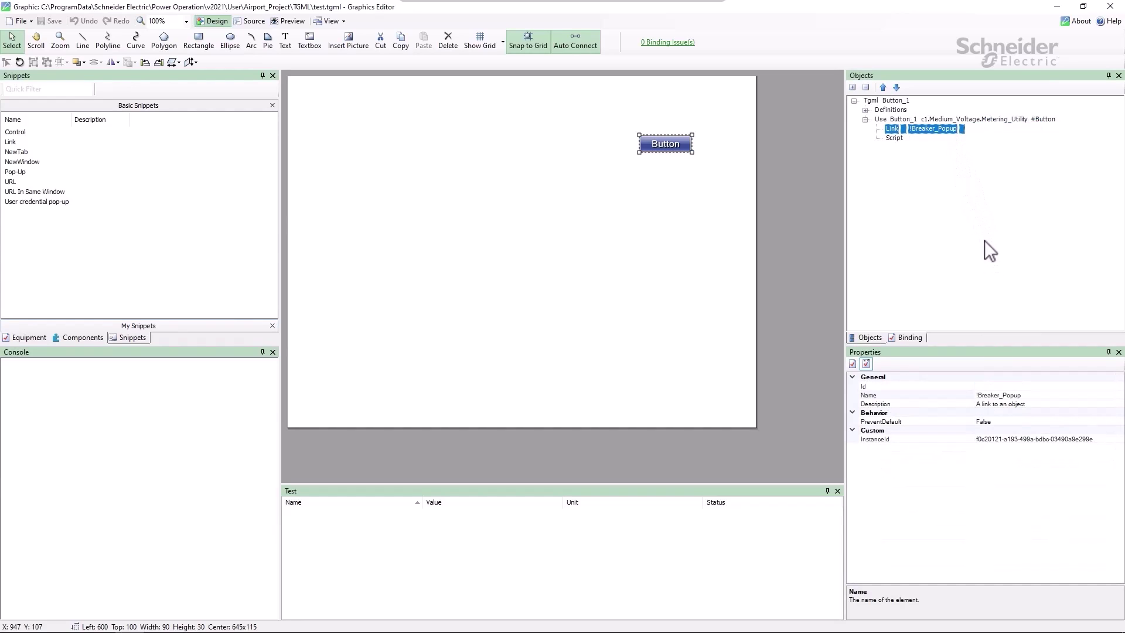
left_click(895, 138)
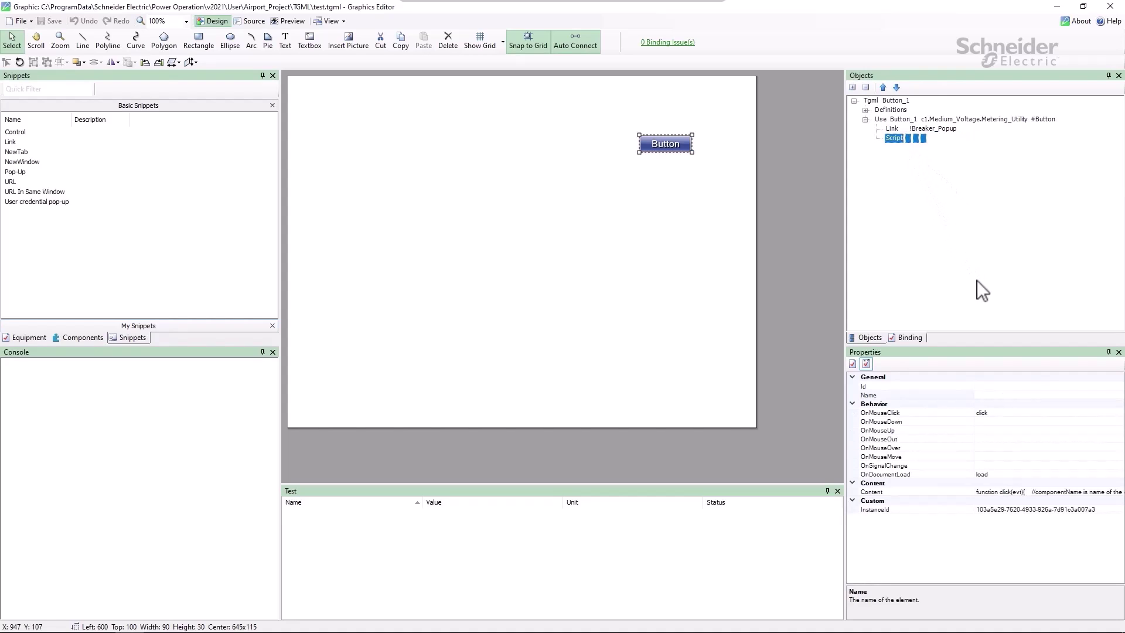
Open the Edit script dialog for Button_1's OnMouseClick click(evt) pop-up code.
left_click(1042, 413)
left_click(1119, 412)
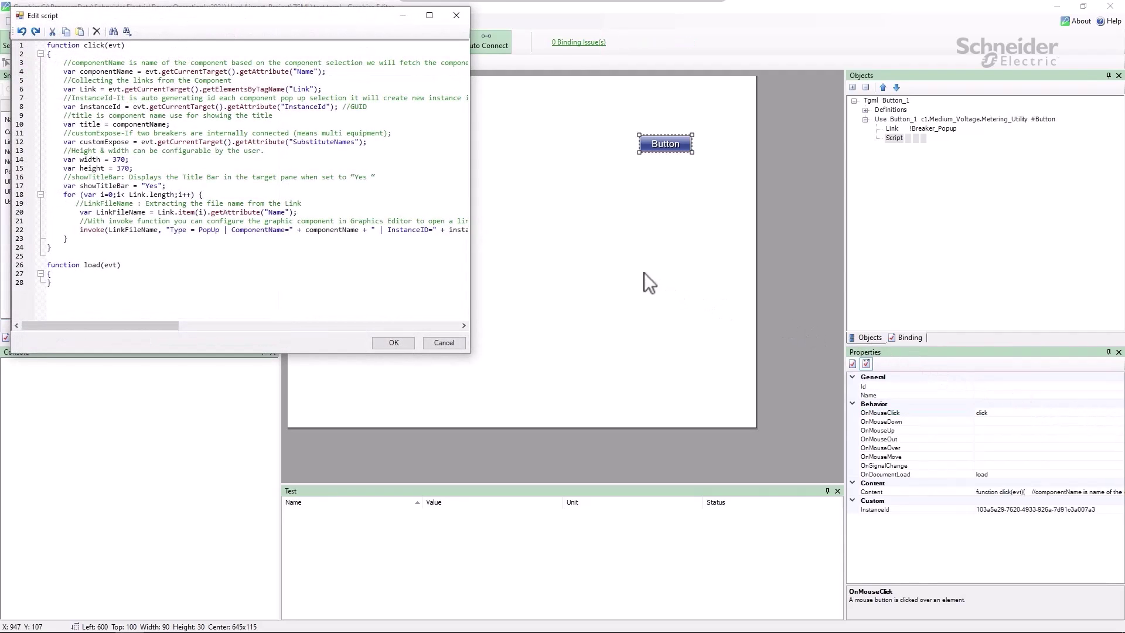